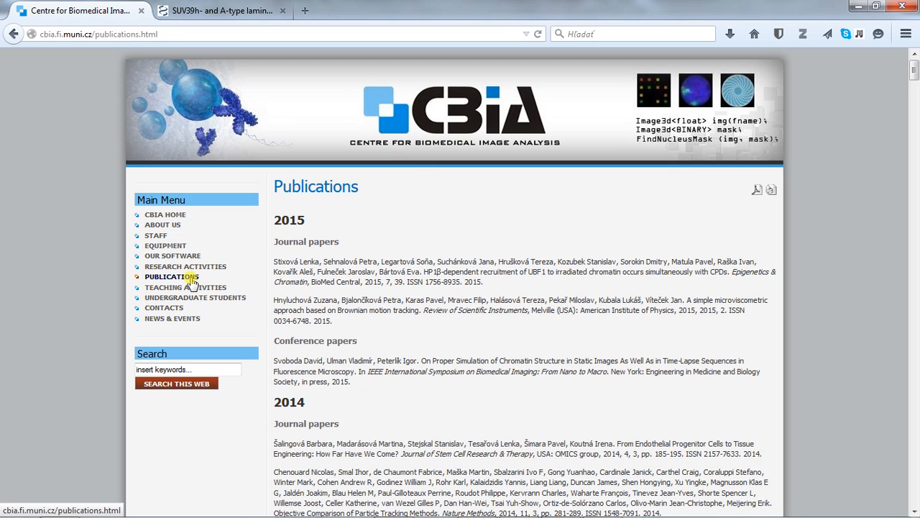
View the telomere article on PubMed, then switch to Acquiarium and open the 02_Telomeres depository from the desktop
left_click(243, 10)
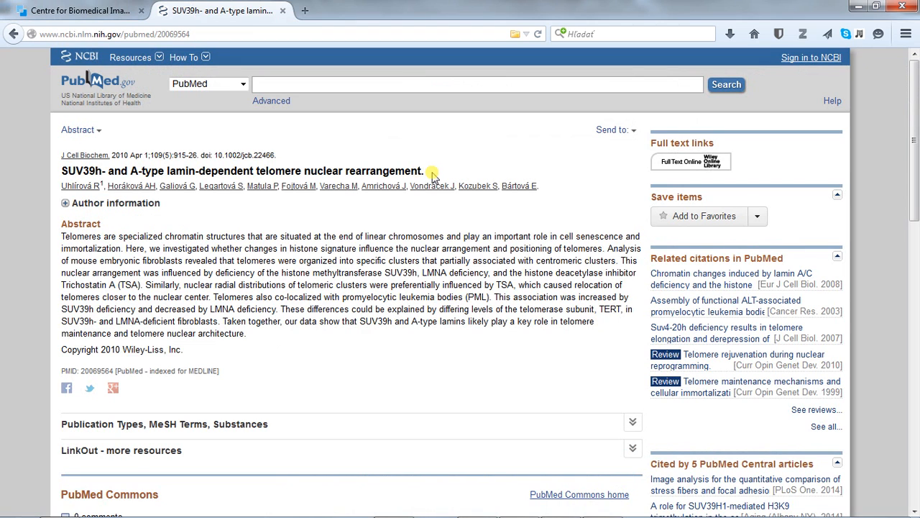
key("alt+Tab")
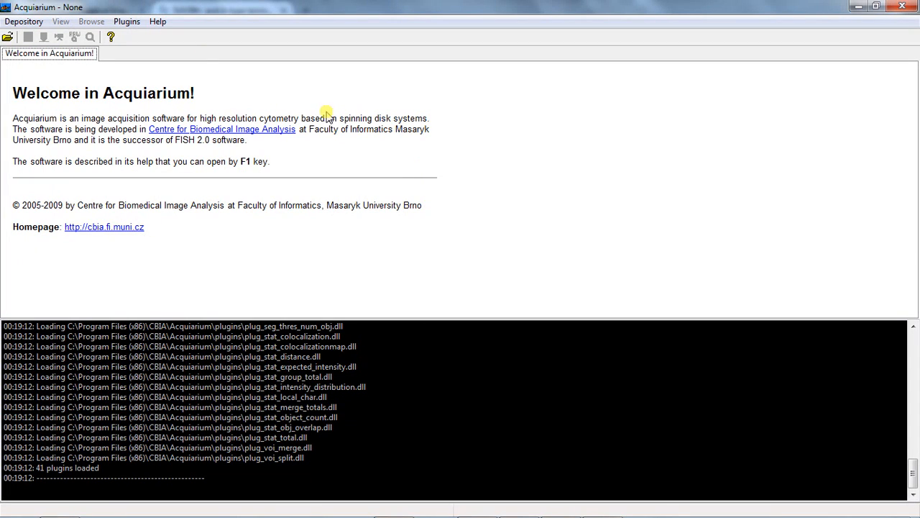
left_click(11, 25)
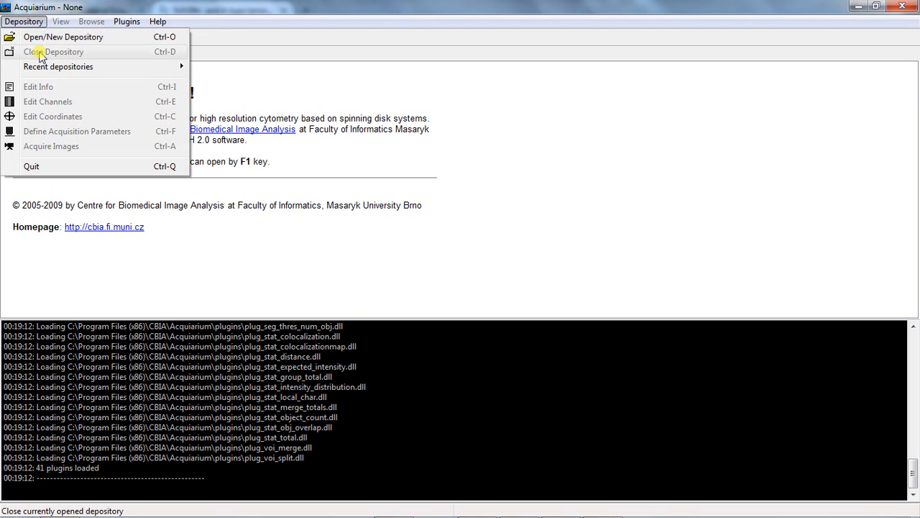
left_click(21, 35)
left_click(417, 104)
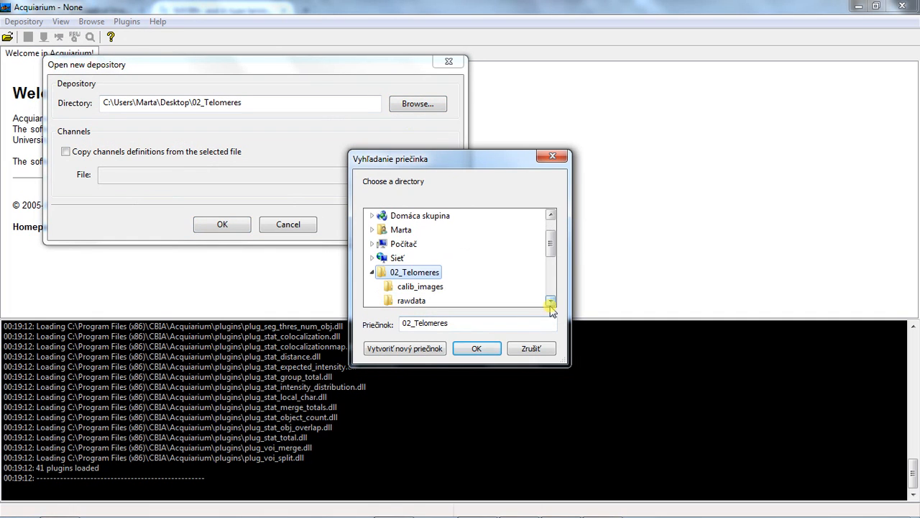
left_click(492, 351)
left_click(222, 225)
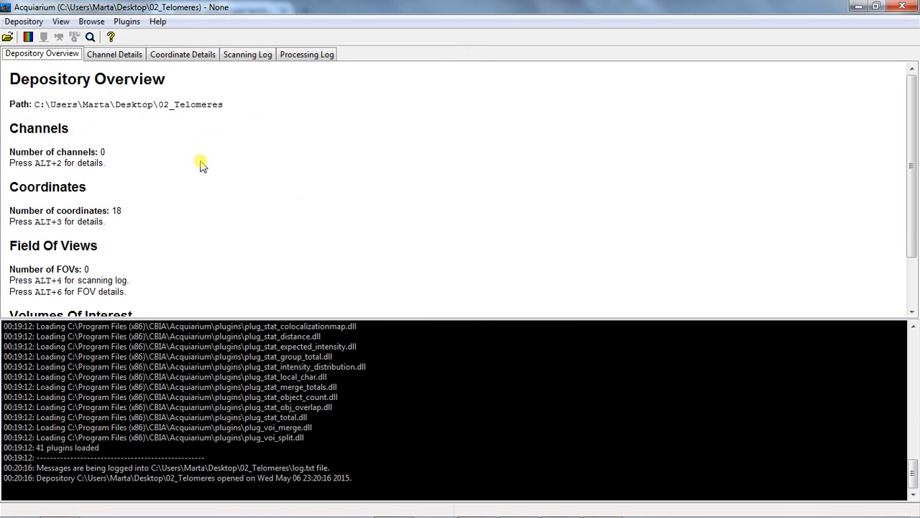
Open the VOI Browser and display all listed VOIs in the image viewer
left_click(90, 37)
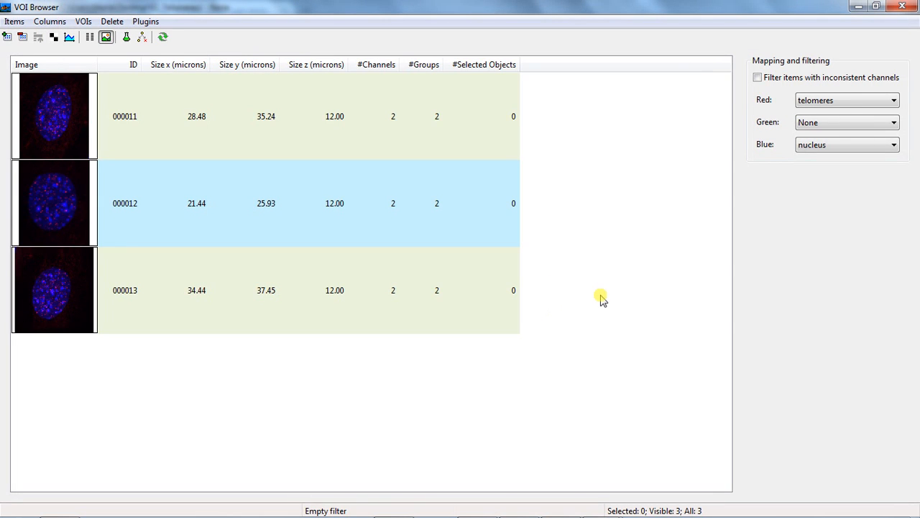
key("ctrl+a")
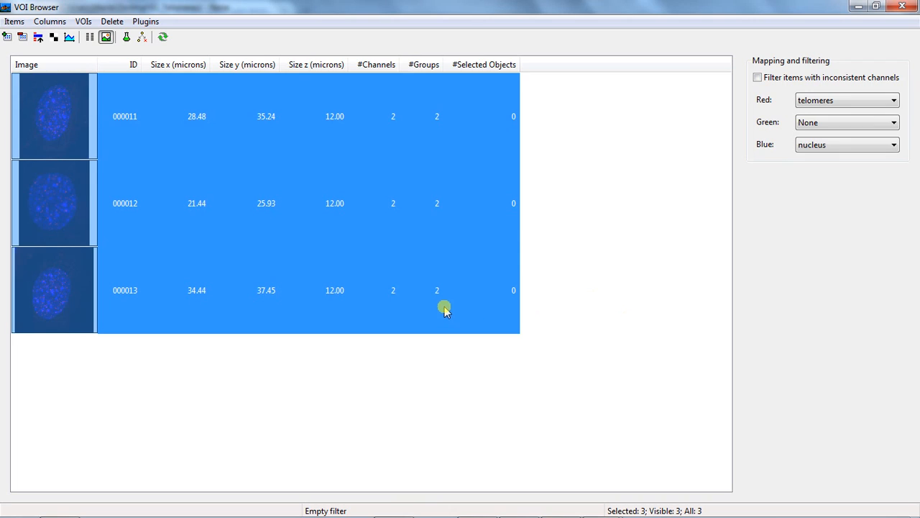
left_click(92, 22)
left_click(109, 37)
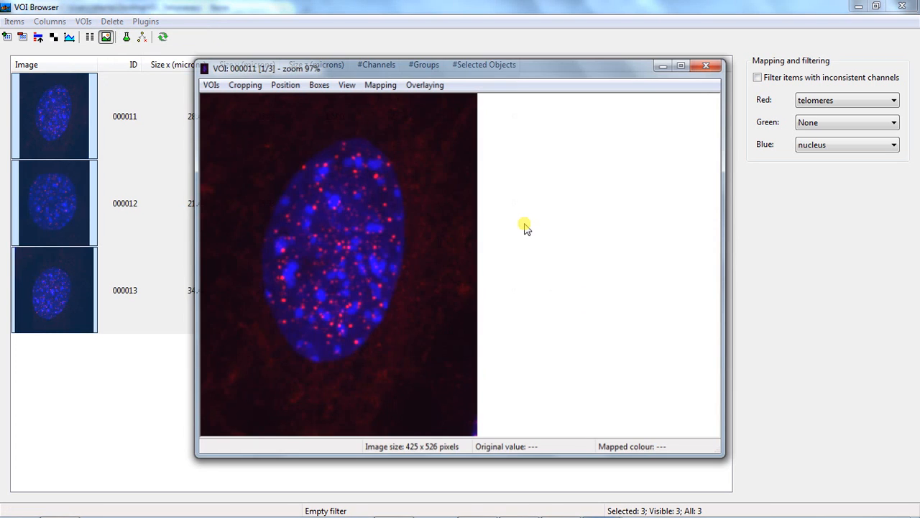
Overlay the Nucleus group on VOI 000011 to inspect the existing segmentation, and close the viewer
left_click(423, 83)
left_click(457, 288)
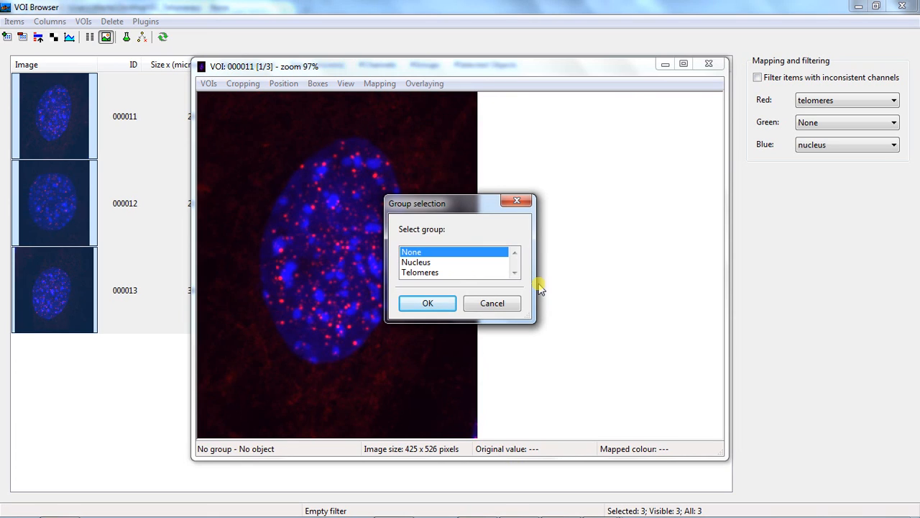
left_click(445, 263)
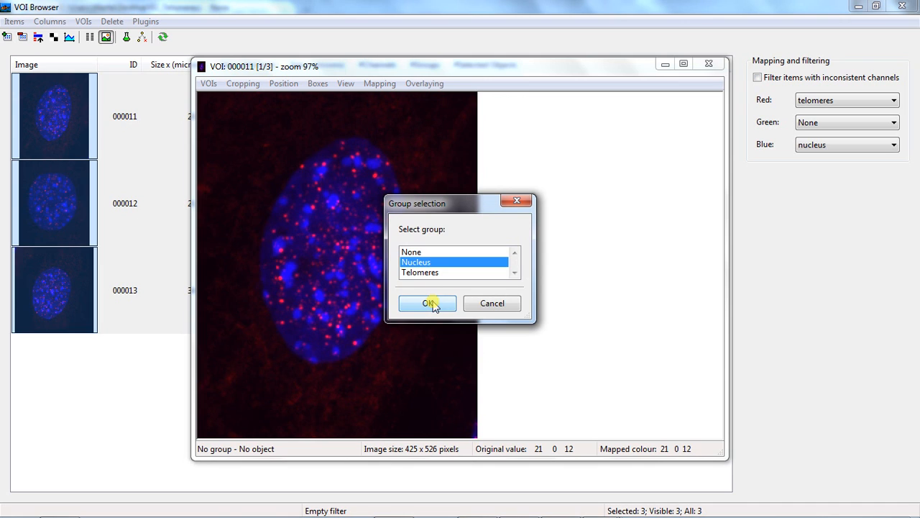
left_click(429, 303)
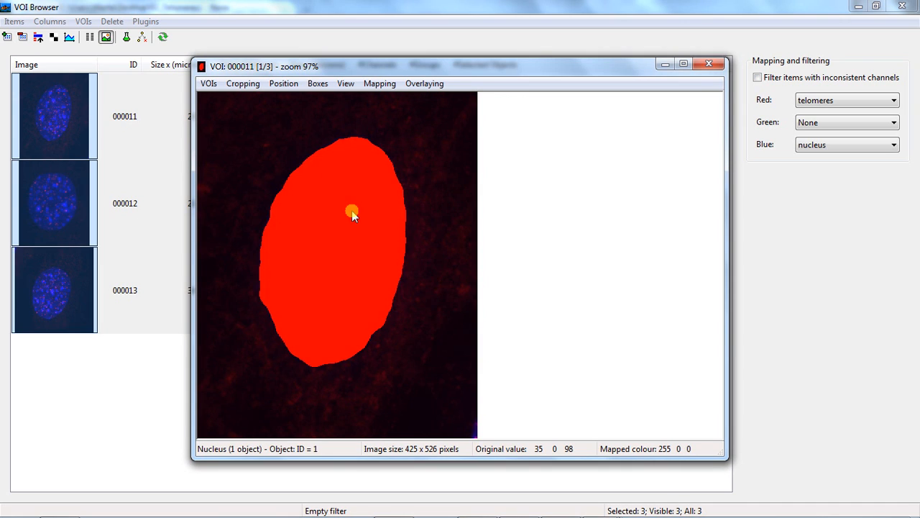
mouse_move(351, 211)
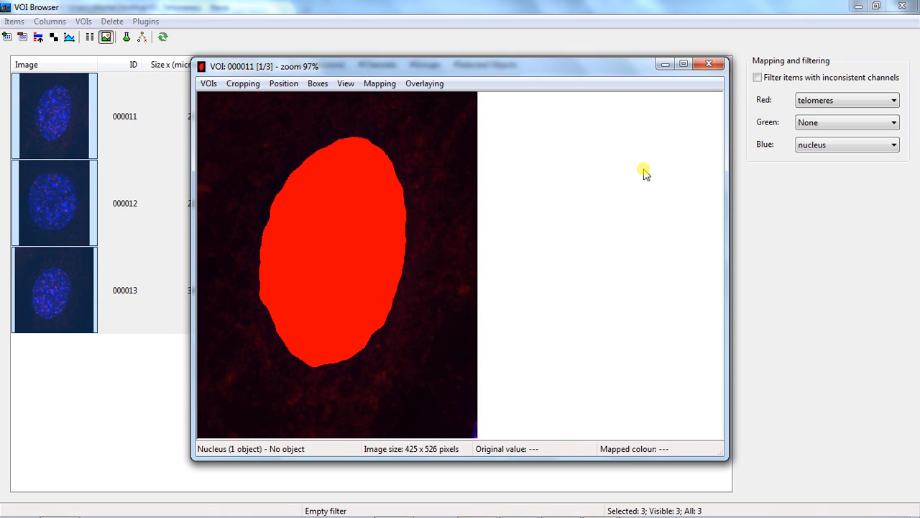
left_click(710, 64)
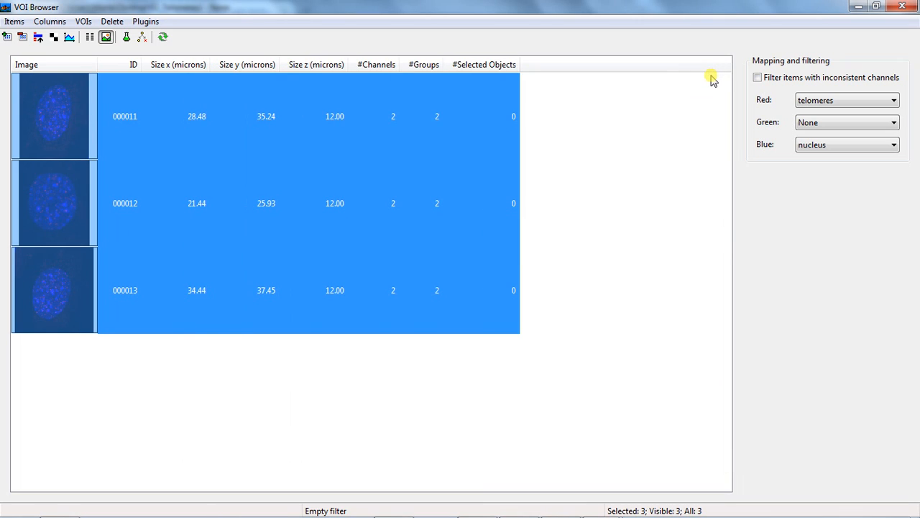
Start hysteresis thresholding object search on the nucleus channel of all VOIs, with a new output group named Nucleus_new
left_click(152, 24)
mouse_move(170, 114)
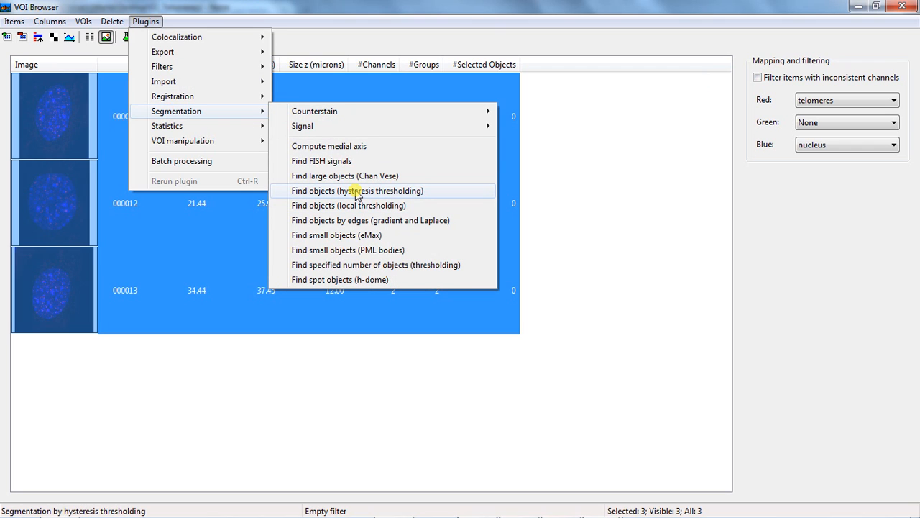
left_click(394, 192)
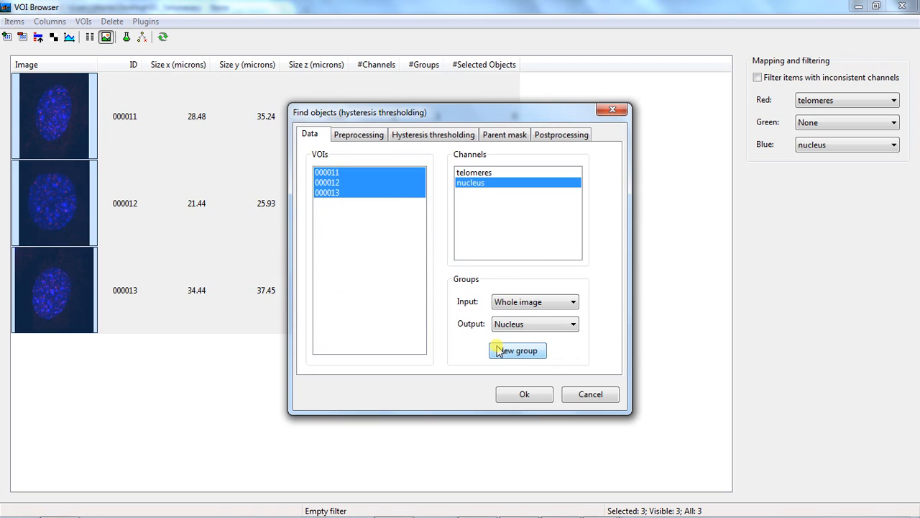
left_click(535, 357)
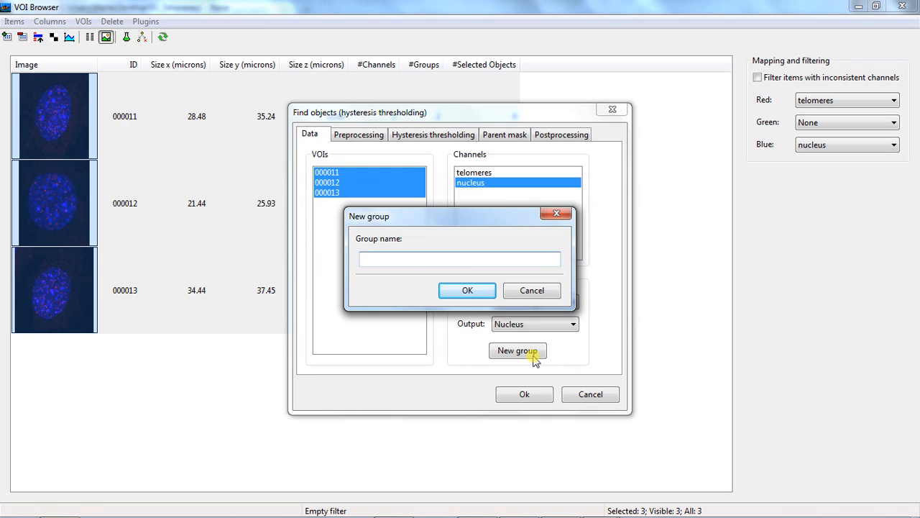
type("Nucleus_new")
left_click(476, 291)
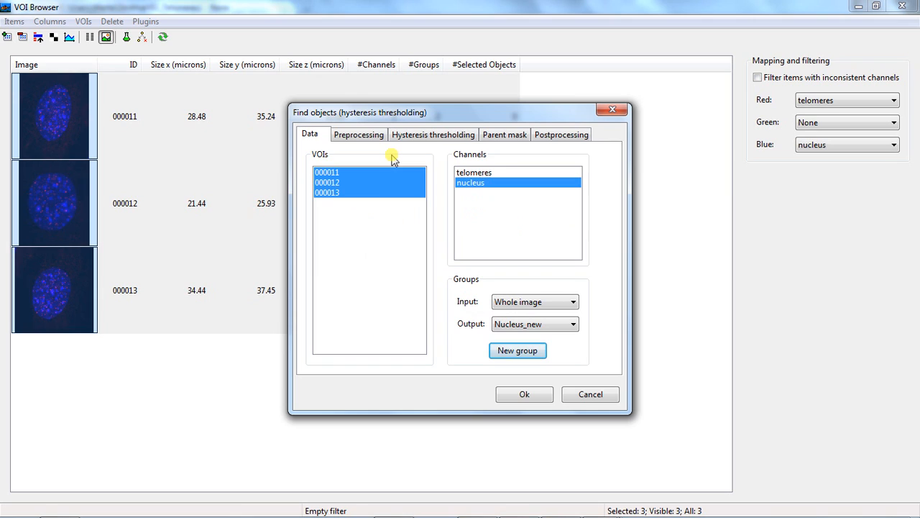
Add the BFB filter to the selected preprocessing methods and try moving it up and down in the order
left_click(354, 137)
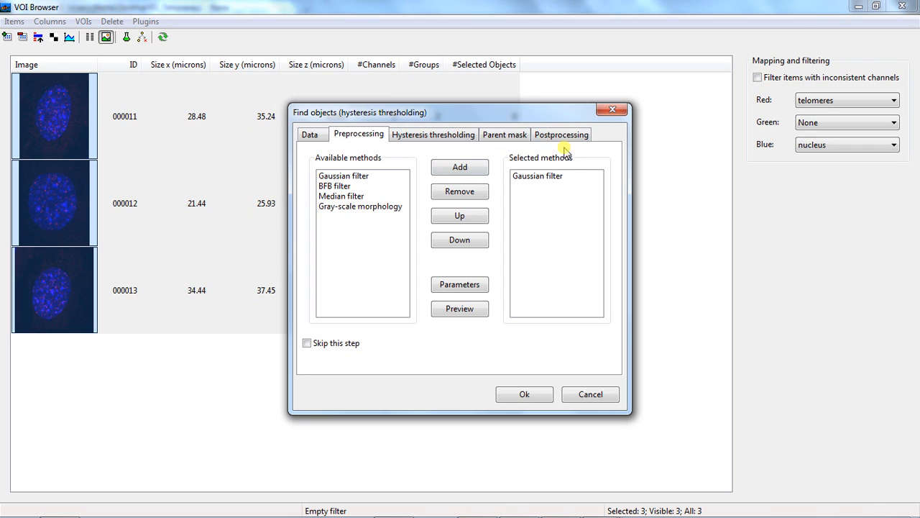
left_click(327, 185)
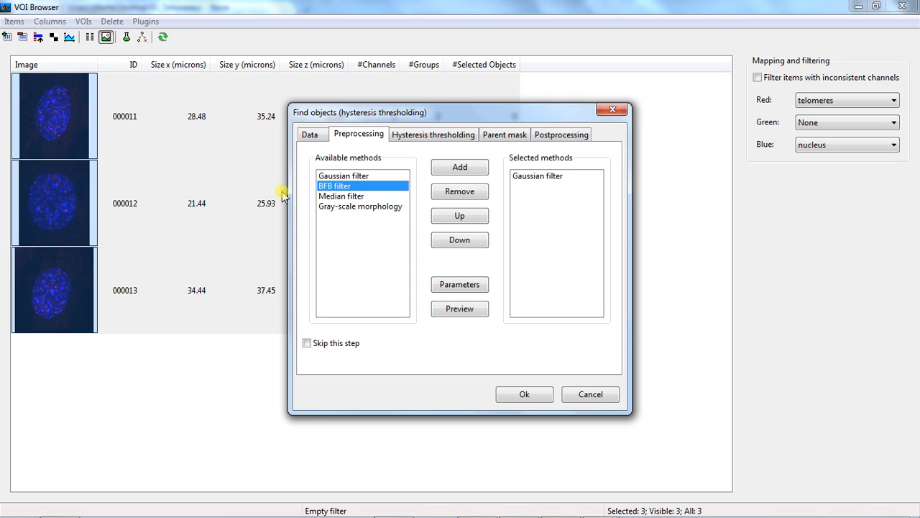
left_click(466, 173)
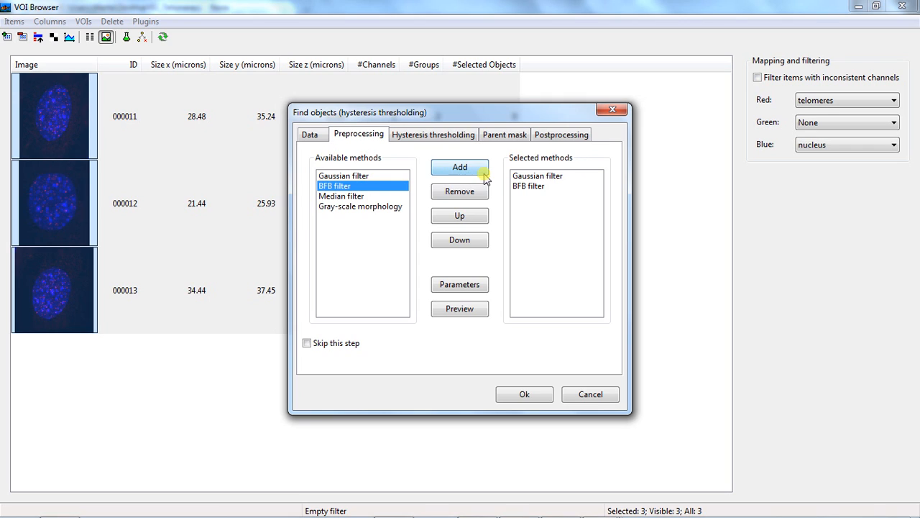
left_click(538, 188)
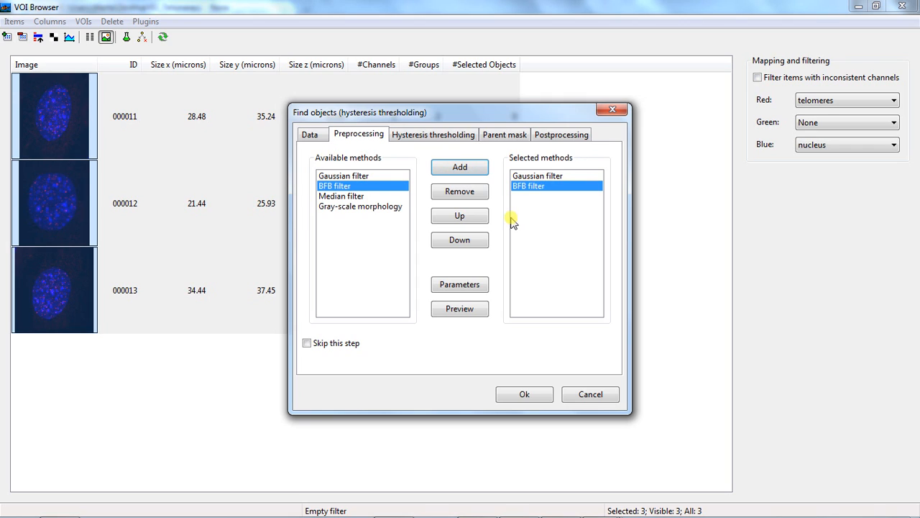
left_click(460, 217)
left_click(460, 241)
Look at the BFB filter's parameters and remove the filter from the selected preprocessing methods
left_click(460, 285)
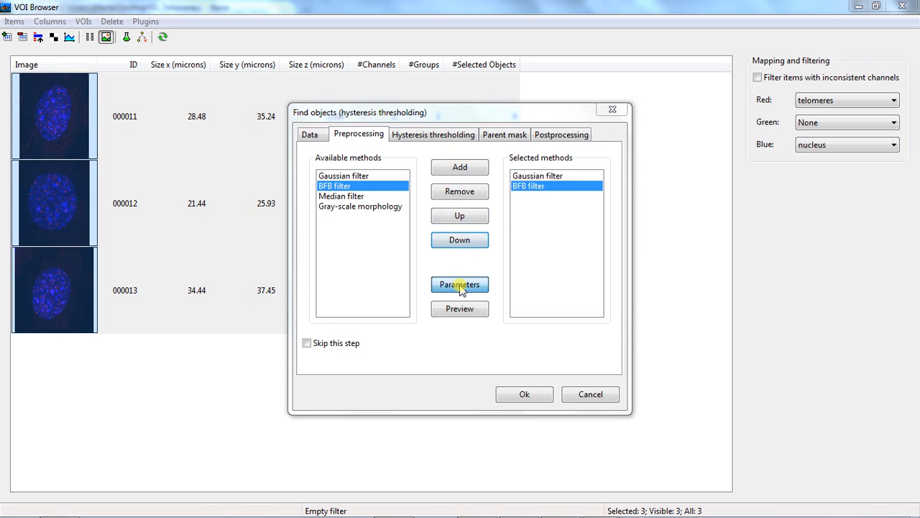
left_click(550, 153)
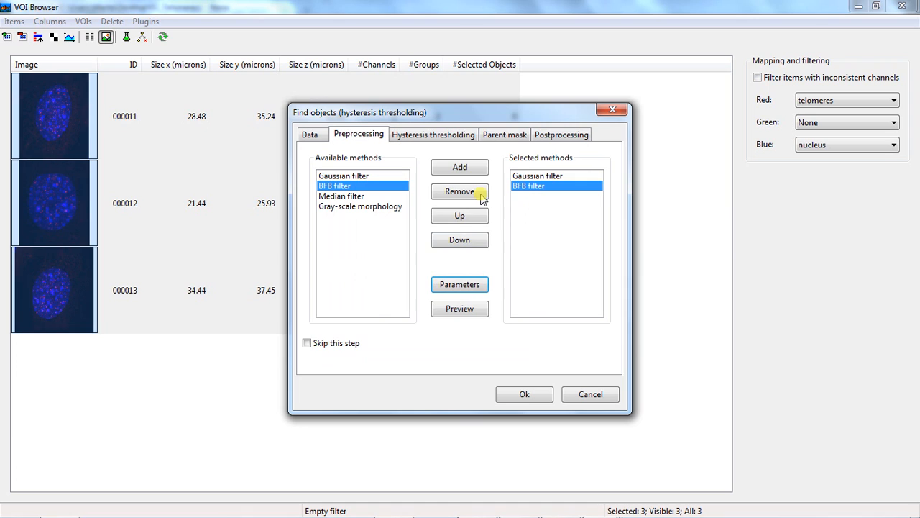
left_click(480, 196)
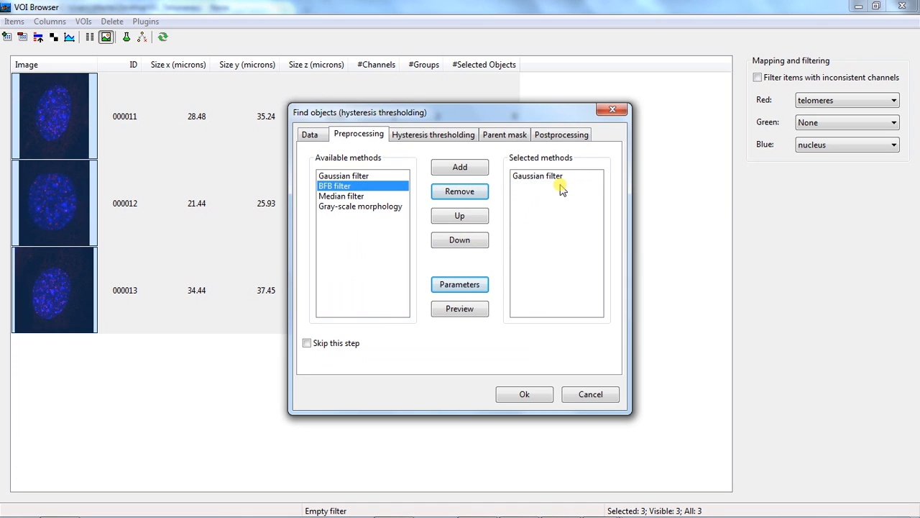
Review the parameters of the Gaussian preprocessing filter, choose its computation method and accept the settings
left_click(550, 178)
left_click(469, 285)
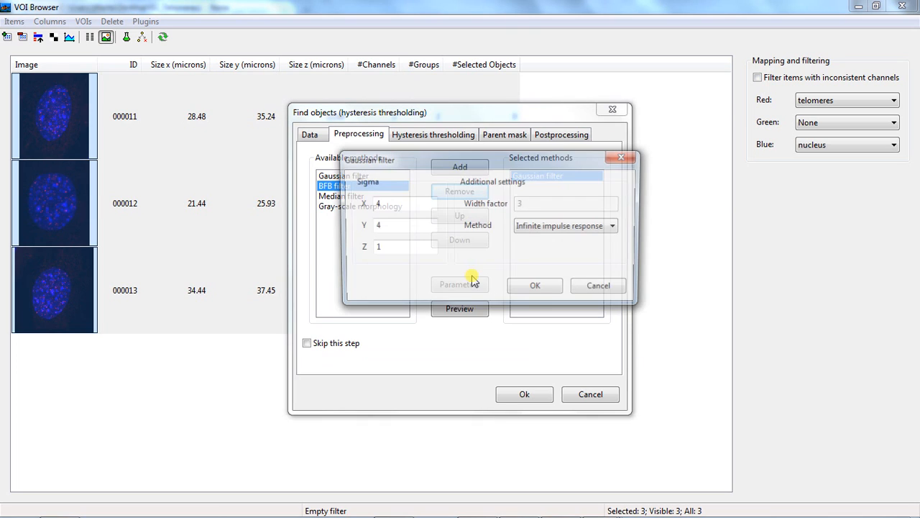
left_click(612, 228)
left_click(573, 261)
left_click(538, 287)
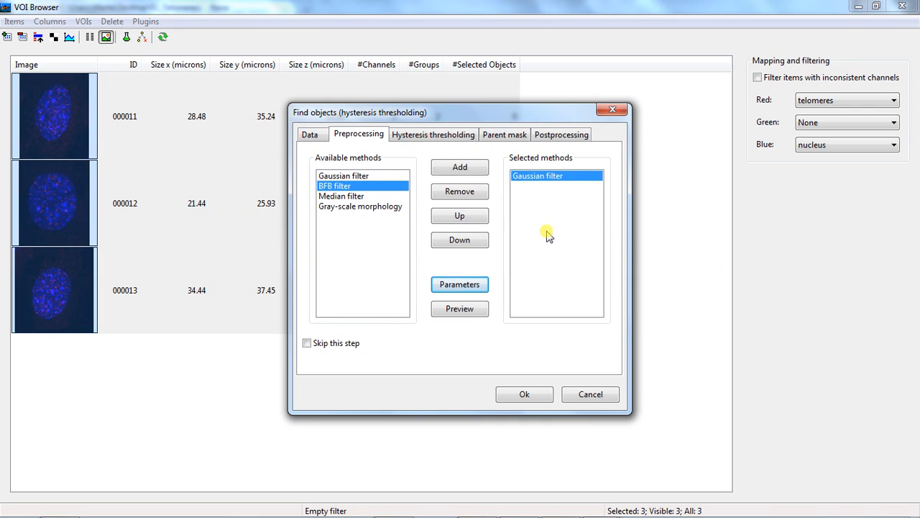
Examine the hysteresis thresholding and parent mask settings and the selected postprocessing methods
left_click(433, 137)
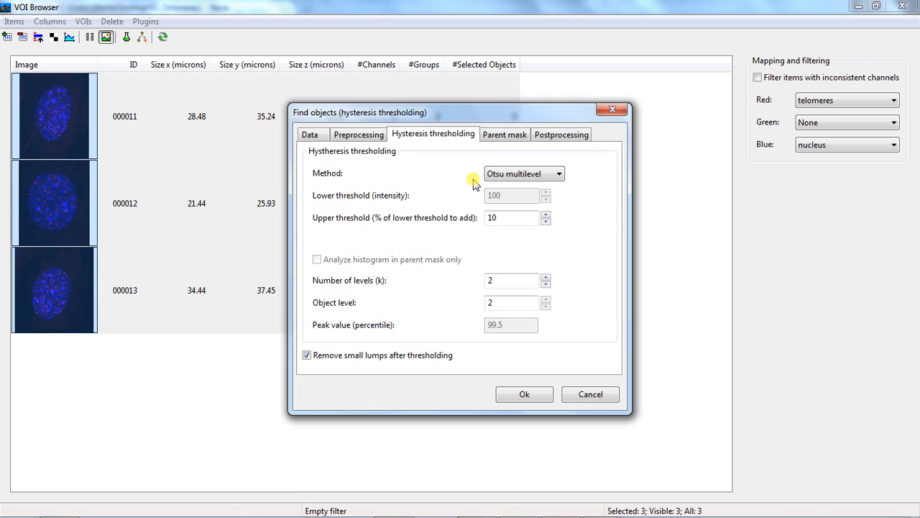
left_click(505, 136)
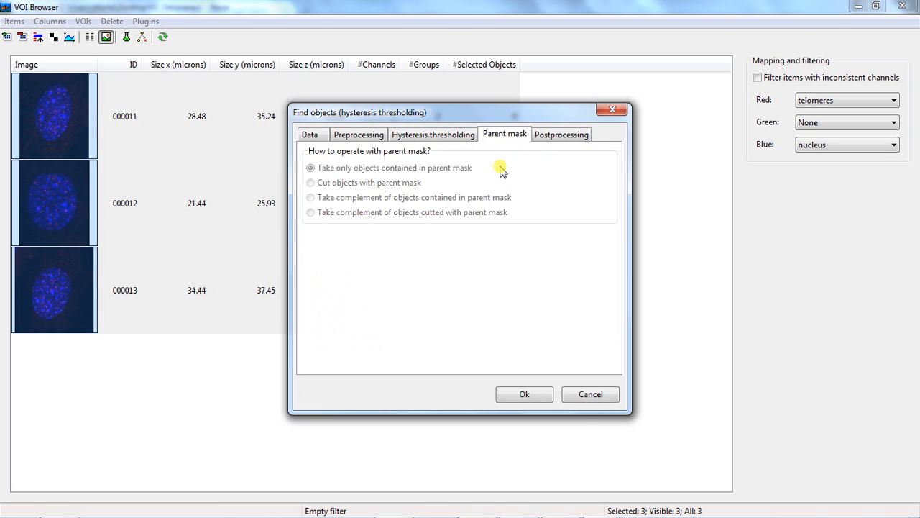
left_click(550, 138)
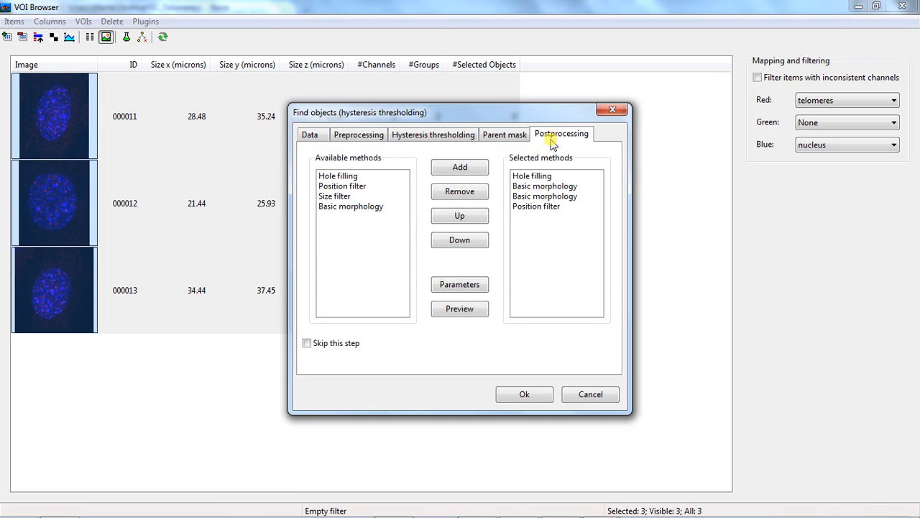
Check the available methods for the Hole filling postprocessing and accept Flood fill - 3D
left_click(532, 177)
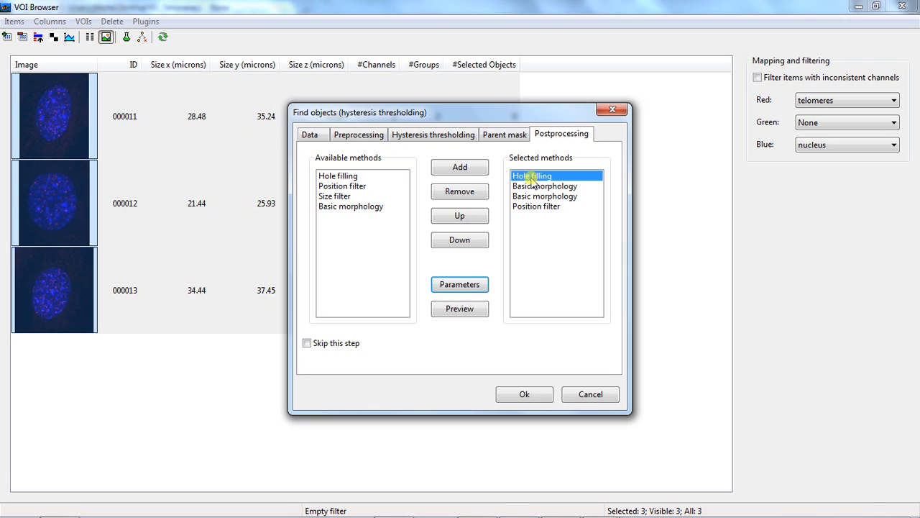
left_click(474, 287)
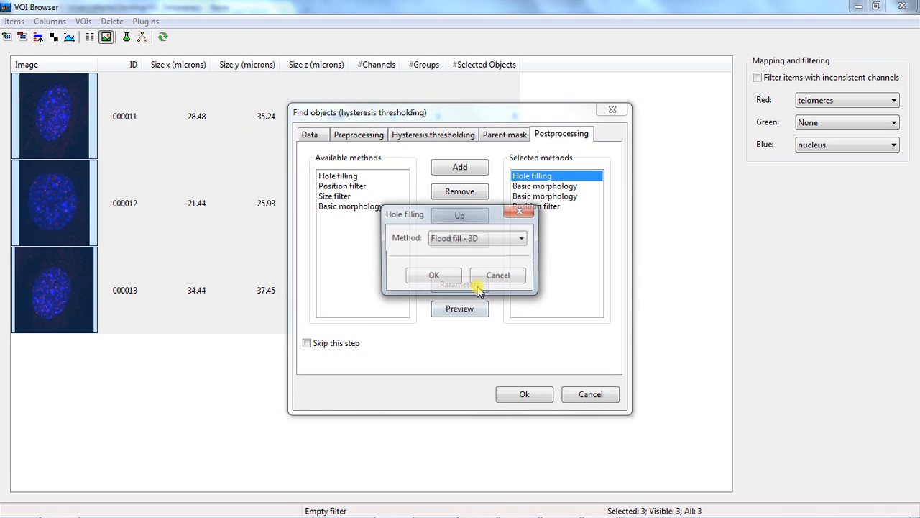
left_click(521, 241)
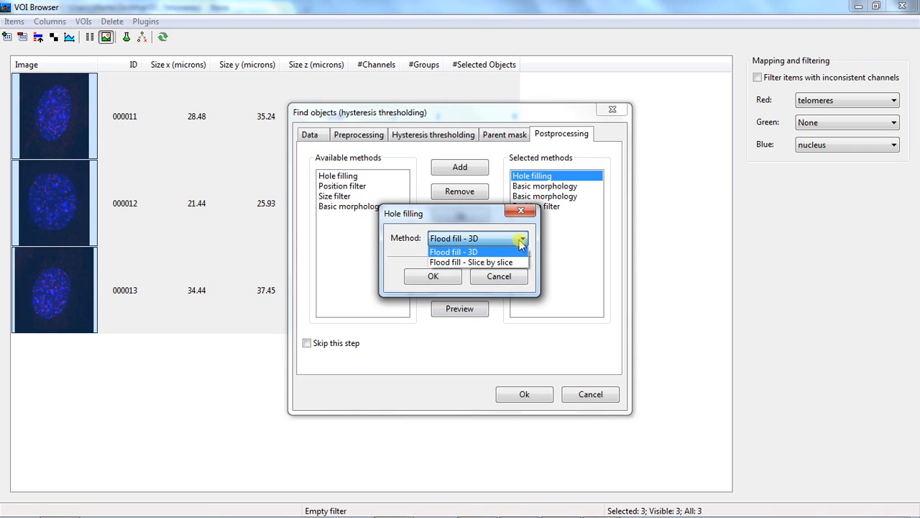
left_click(522, 241)
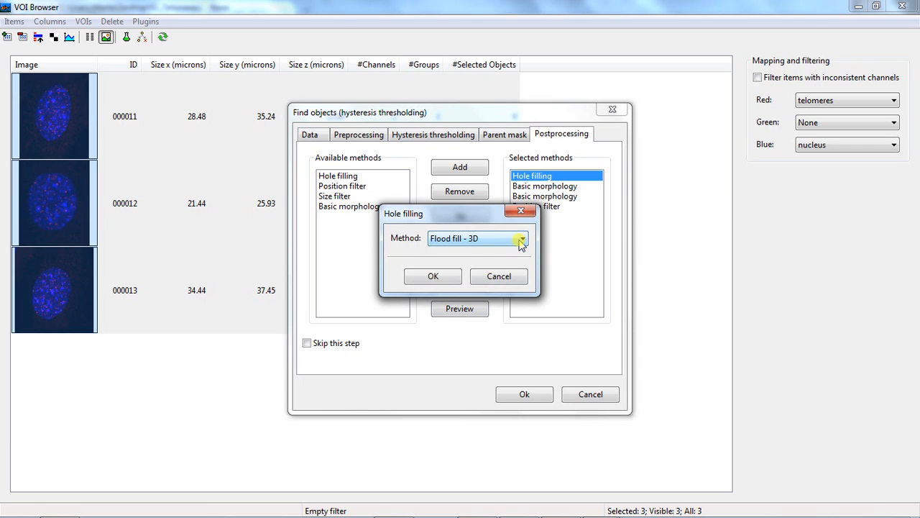
left_click(432, 276)
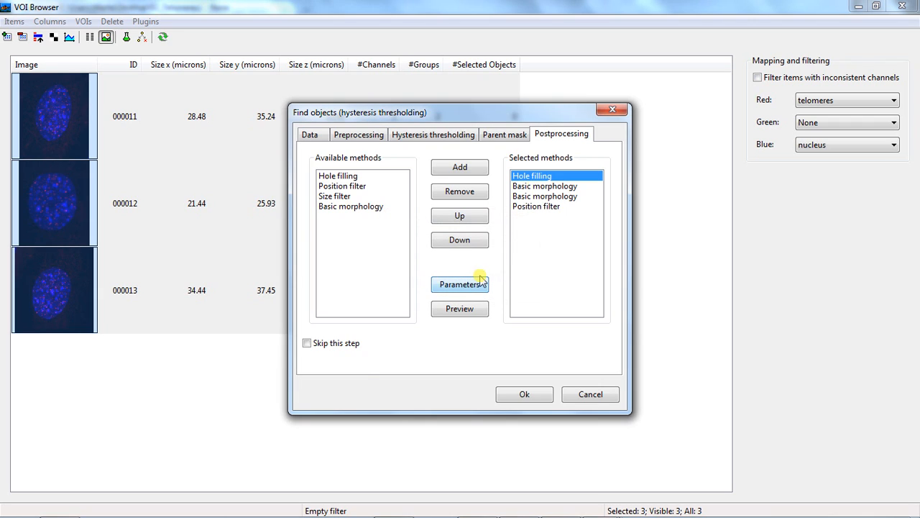
Check the available operations for the first Basic morphology postprocessing method and accept Closing
left_click(533, 187)
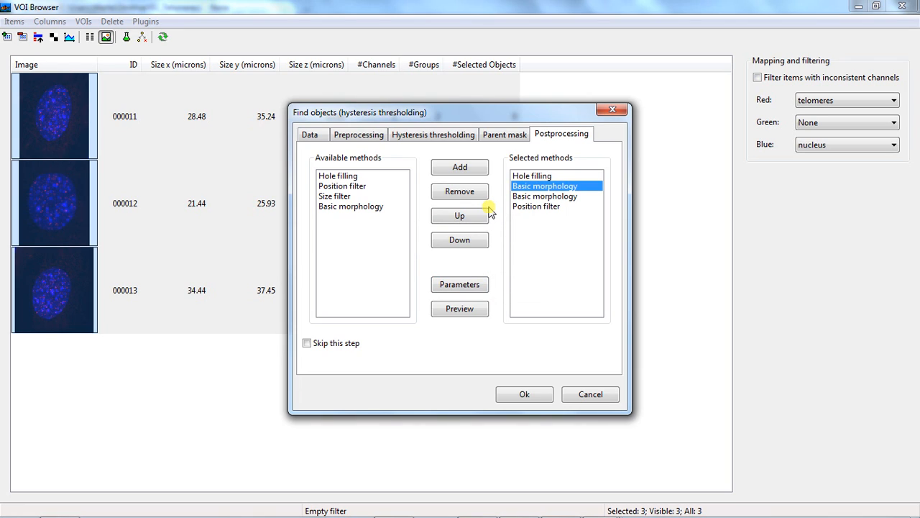
left_click(469, 284)
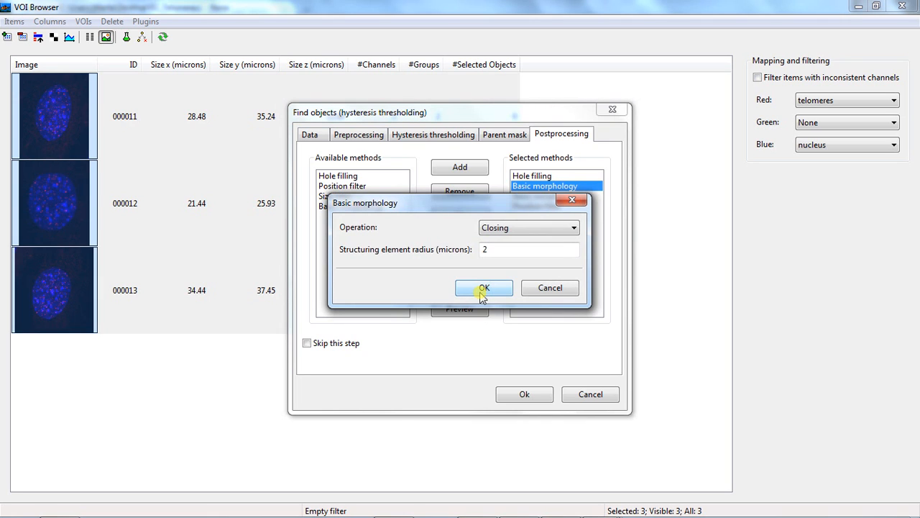
left_click(575, 228)
left_click(531, 271)
left_click(482, 287)
Review the operation and structuring element radius of the second Basic morphology method and accept the settings
left_click(558, 196)
left_click(474, 285)
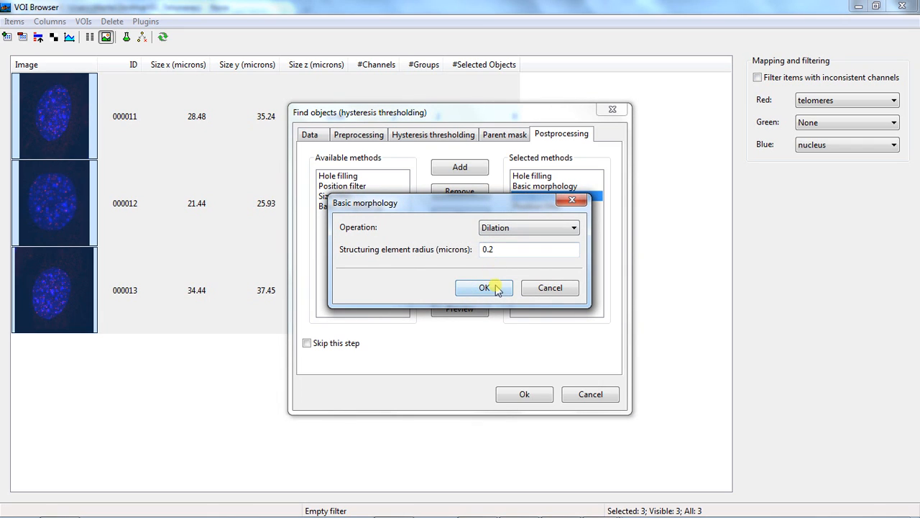
left_click(496, 290)
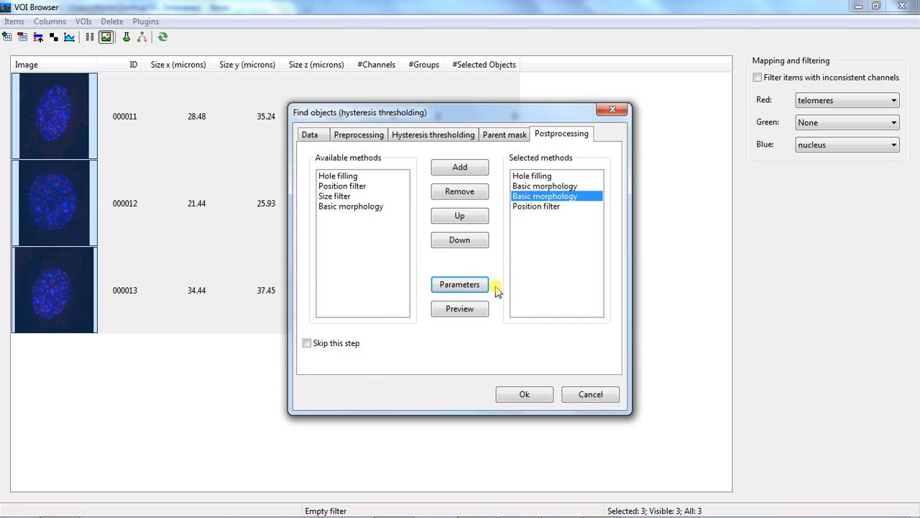
Check the boundary settings of the Position filter and run the hysteresis thresholding on the three VOIs
left_click(539, 207)
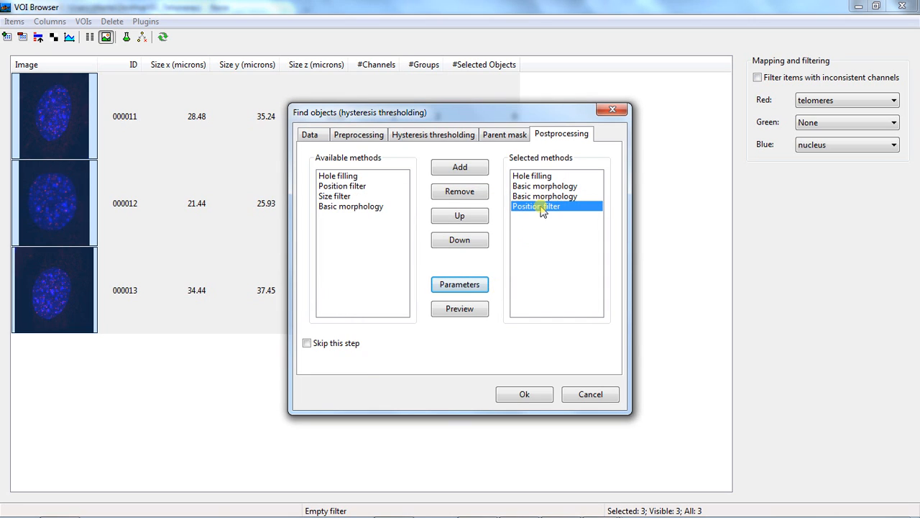
left_click(460, 284)
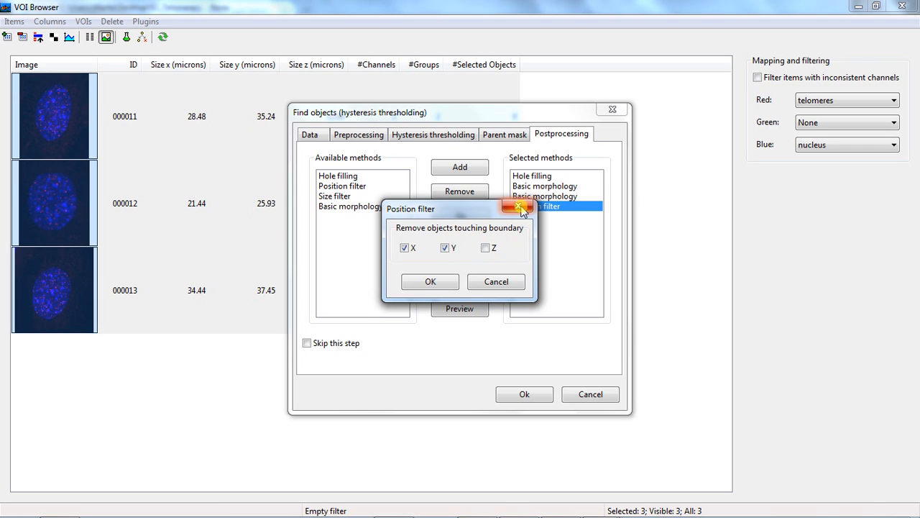
left_click(520, 209)
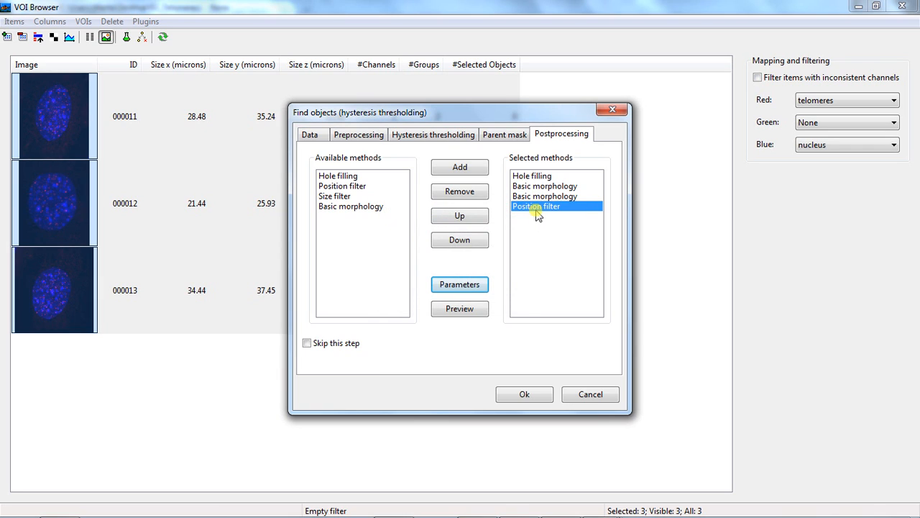
left_click(529, 393)
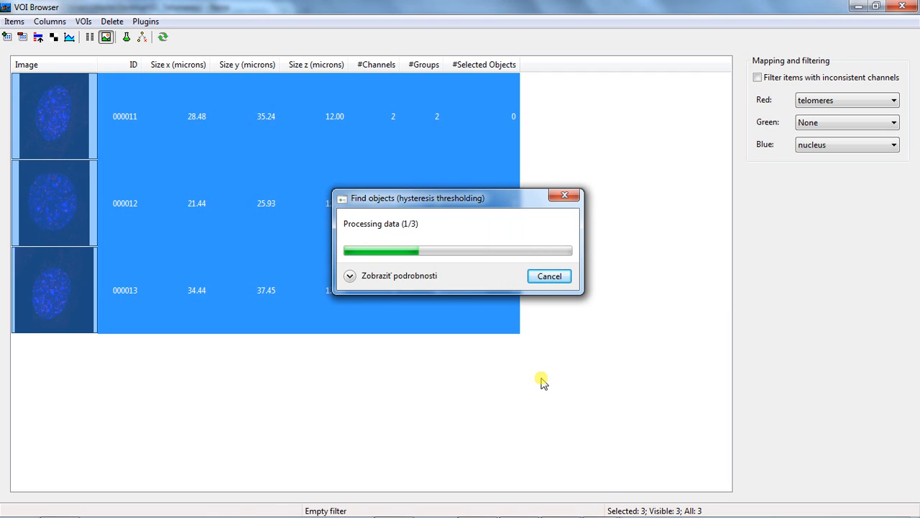
left_click(540, 378)
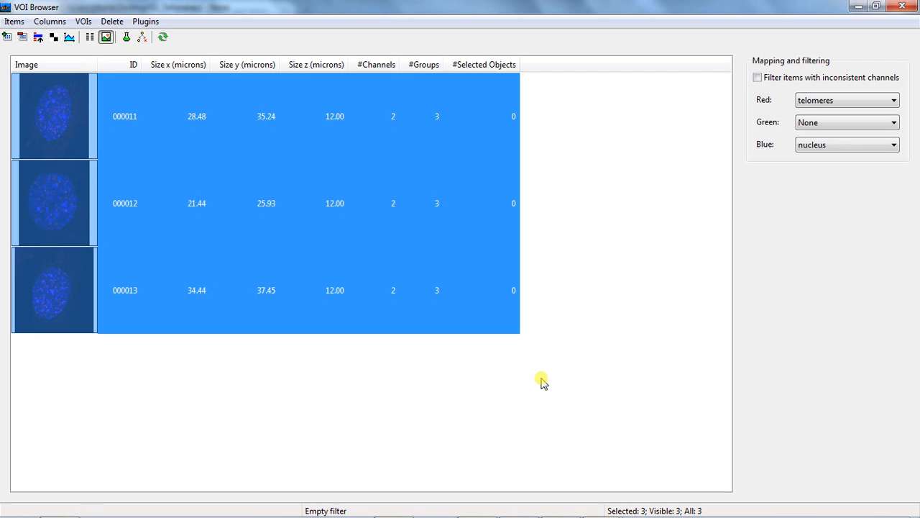
Browse the selected VOIs in the viewer and overlay the Nucleus_new group on VOI 000011
left_click(82, 21)
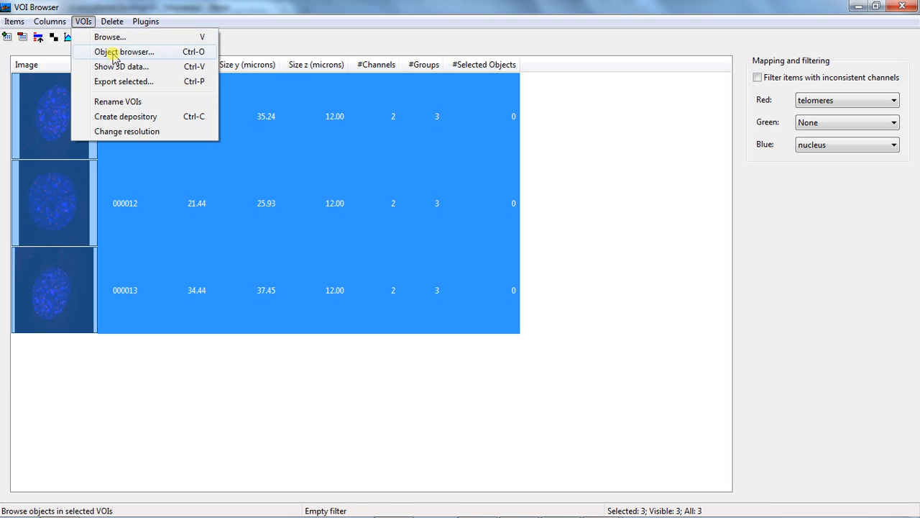
left_click(110, 36)
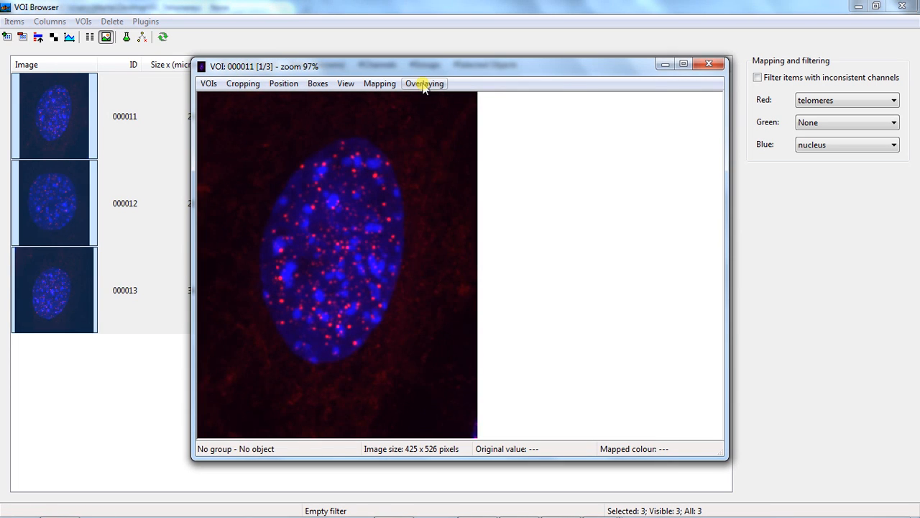
left_click(424, 83)
left_click(443, 291)
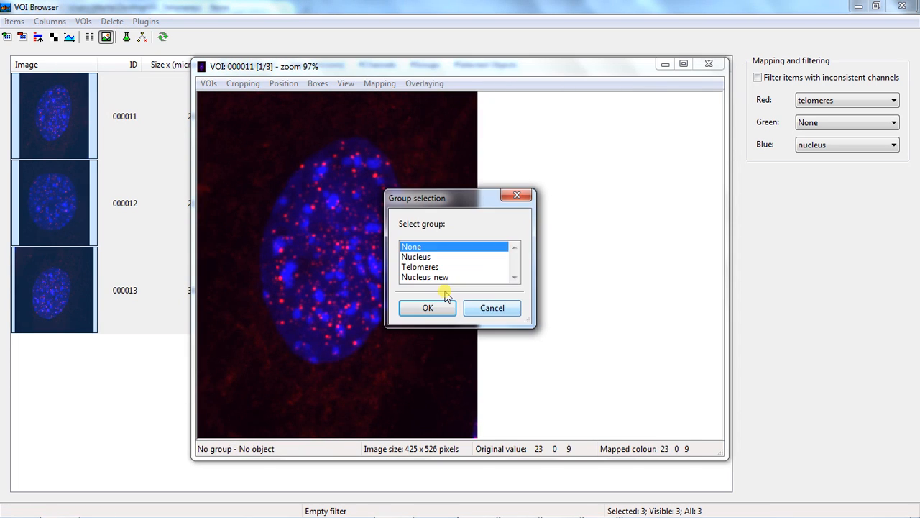
left_click(435, 278)
left_click(431, 308)
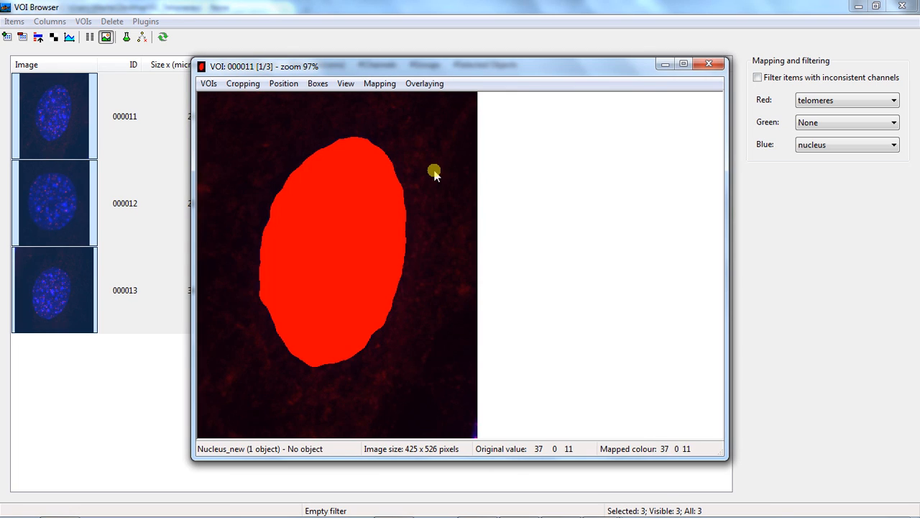
Show the Nucleus_new overlay as a boundary to inspect the segmented nucleus, and close the viewer
left_click(422, 83)
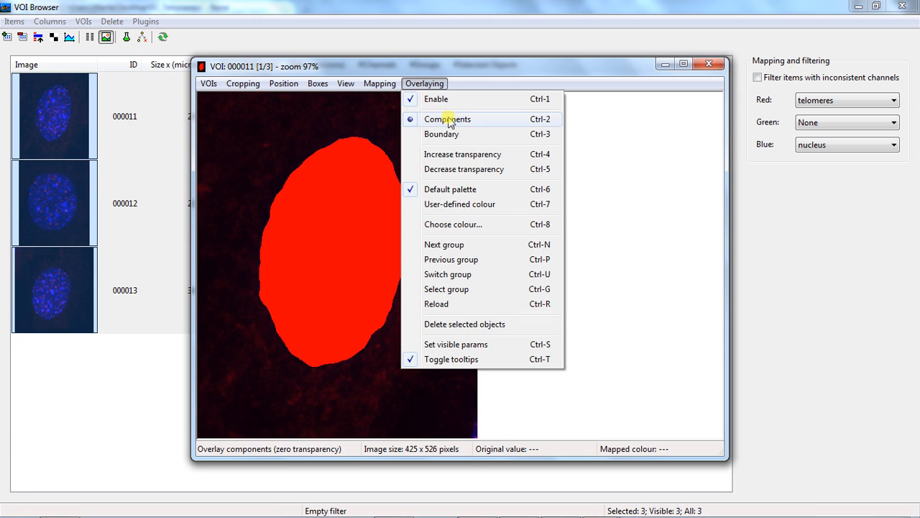
left_click(440, 133)
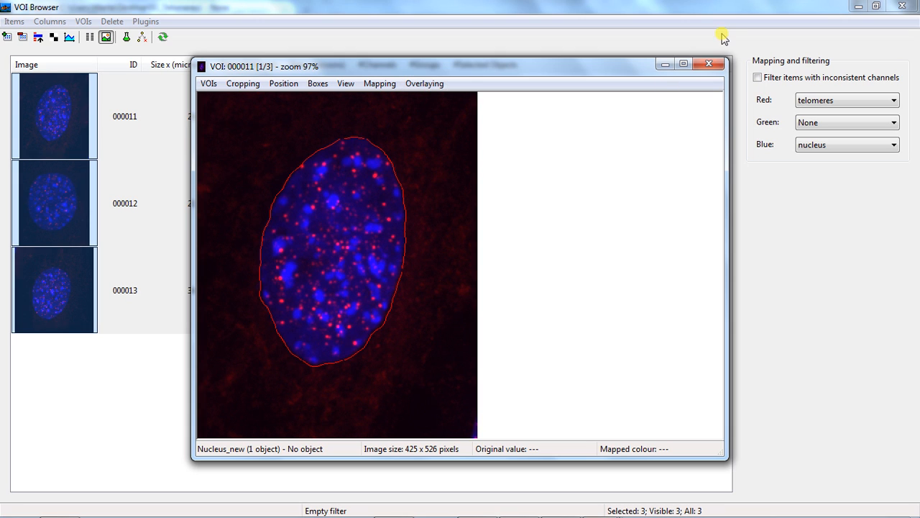
left_click(711, 64)
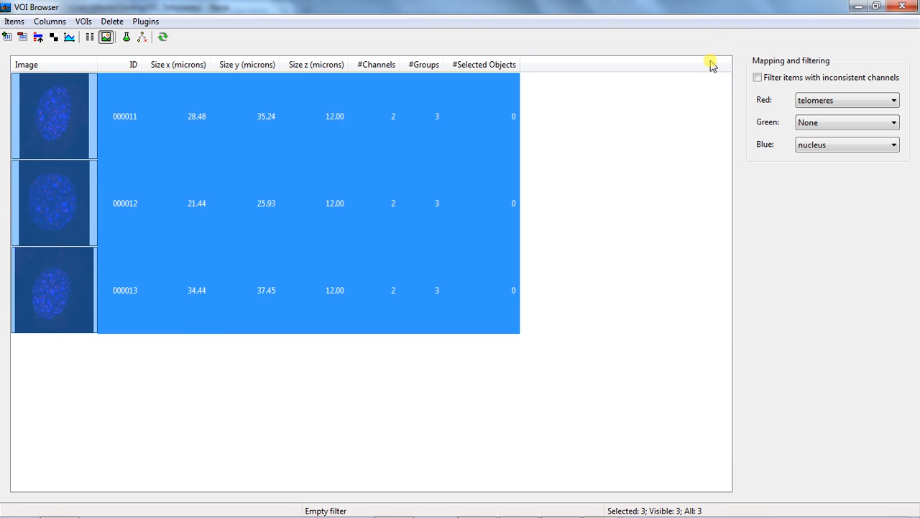
Set up Find small objects (eMax) with a new output group Telomeres_new and Nucleus_new as the input group
left_click(145, 22)
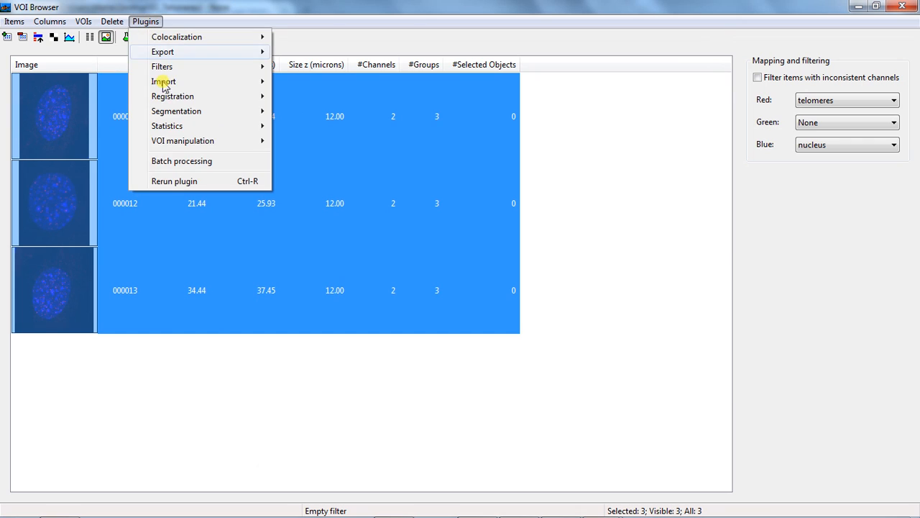
mouse_move(181, 115)
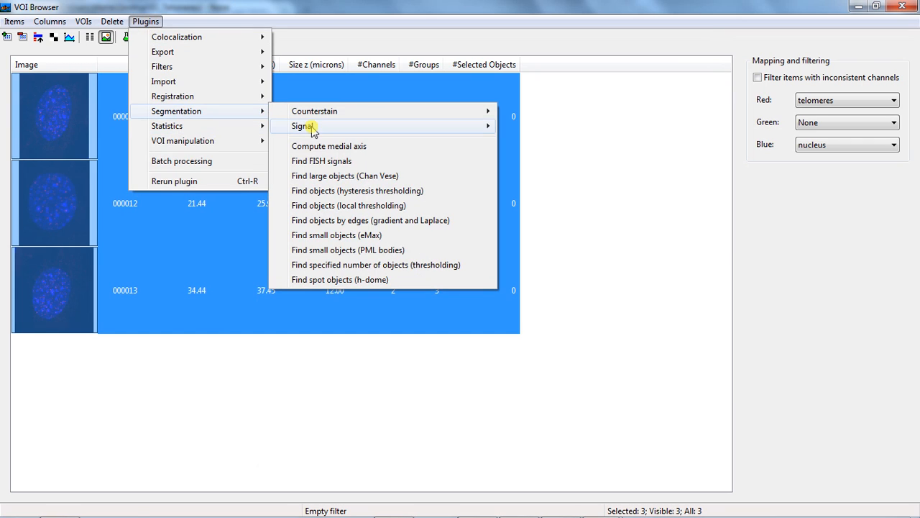
left_click(342, 238)
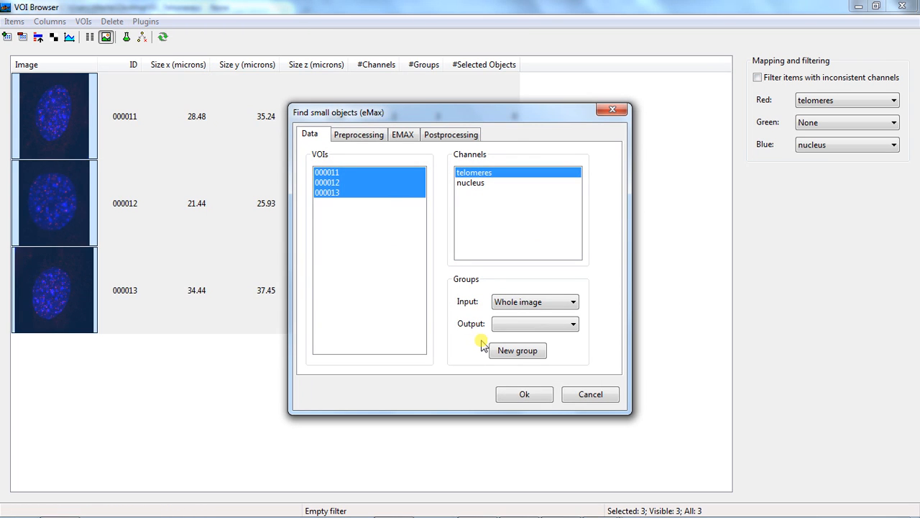
left_click(516, 350)
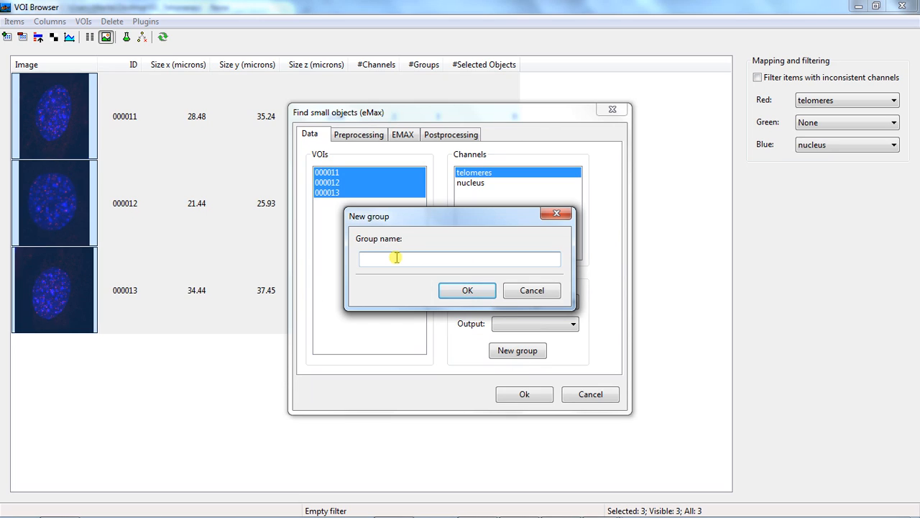
type("Telomeres_new")
left_click(467, 290)
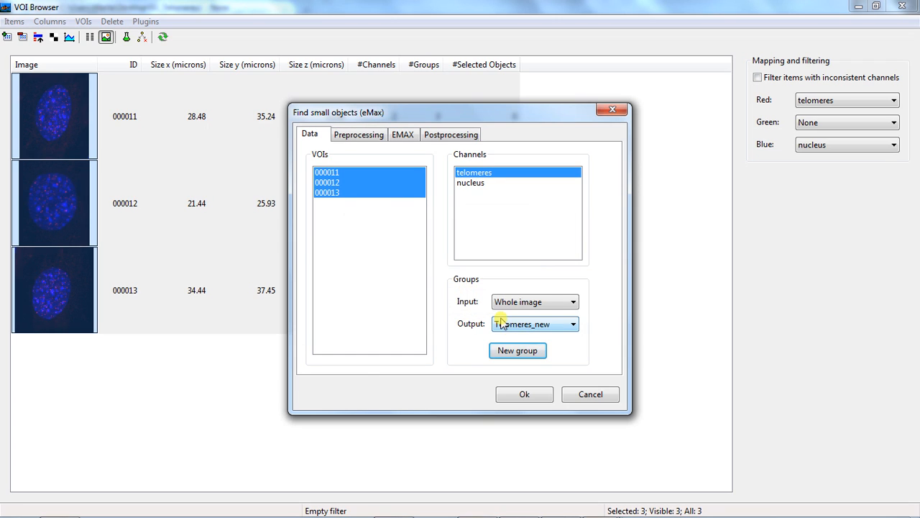
left_click(559, 304)
left_click(523, 344)
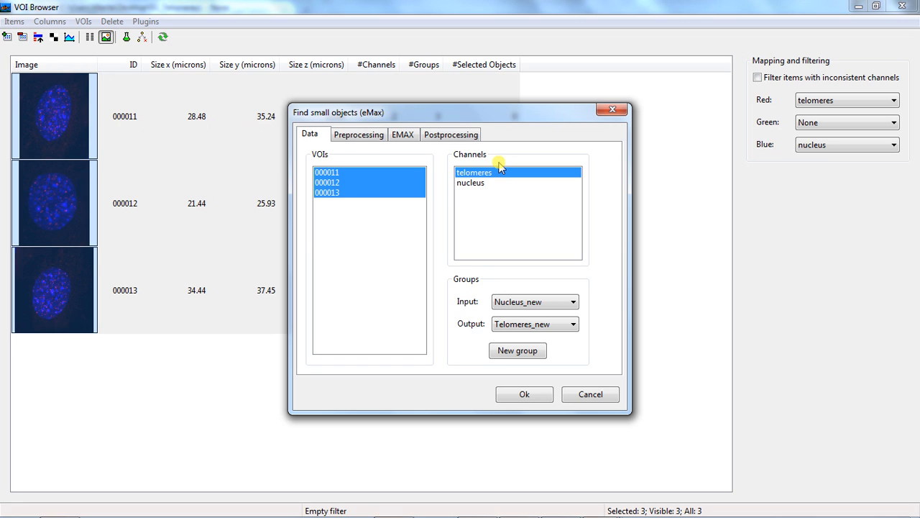
Review the Gaussian preprocessing filter's parameters and accept them with the Infinite impulse response method
left_click(375, 136)
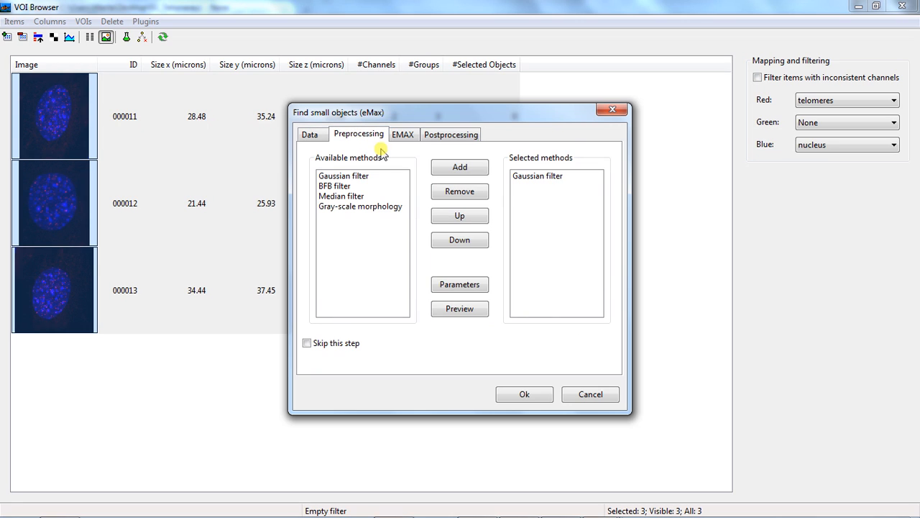
left_click(543, 178)
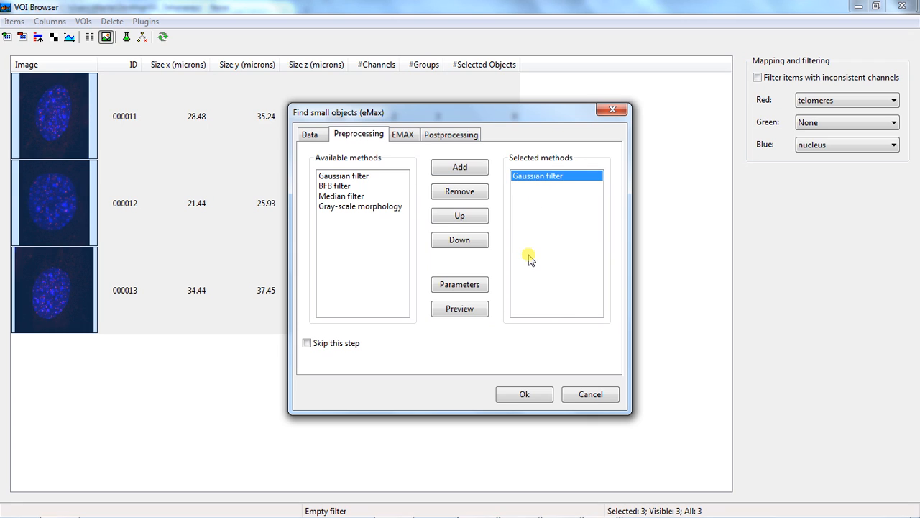
left_click(465, 286)
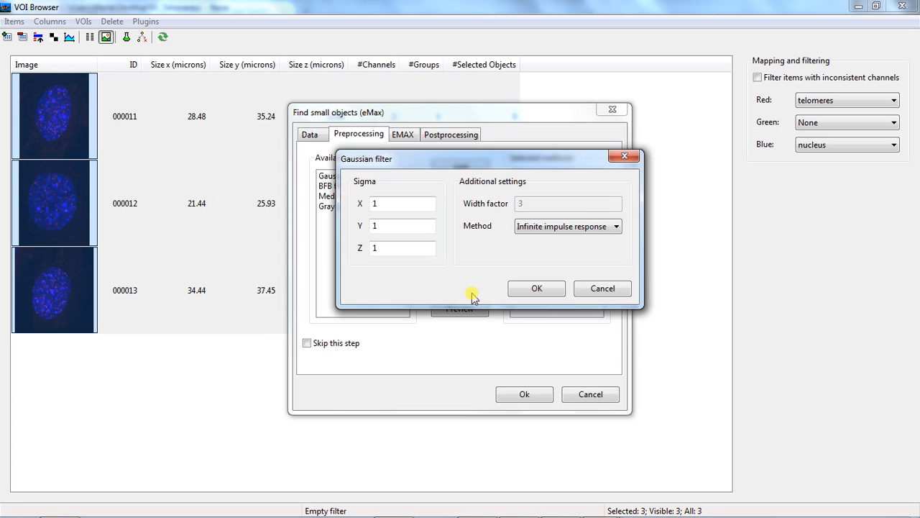
left_click(612, 227)
left_click(568, 258)
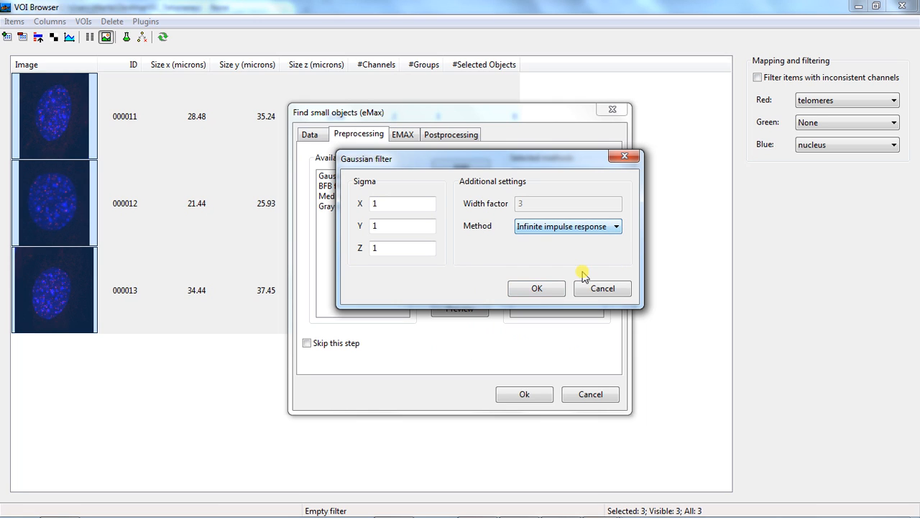
left_click(551, 289)
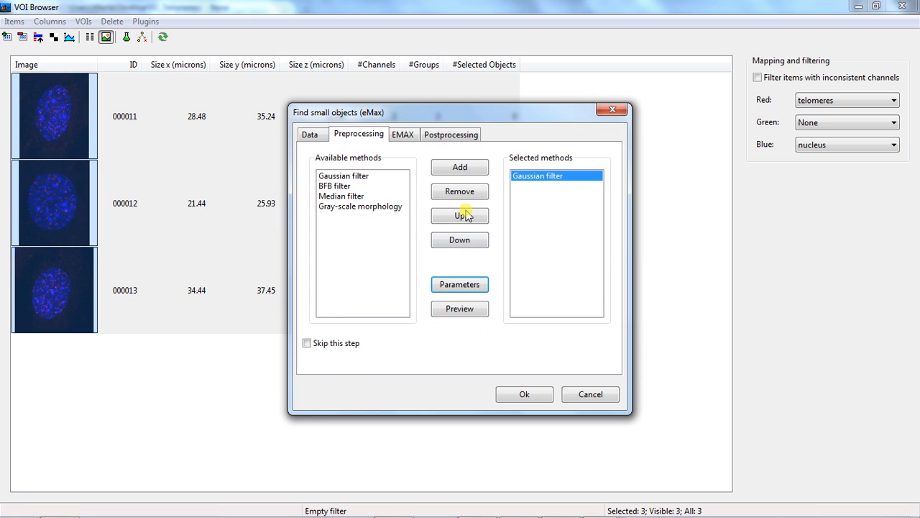
Check the eMax maxima height and add a Size filter to the selected postprocessing methods
left_click(405, 135)
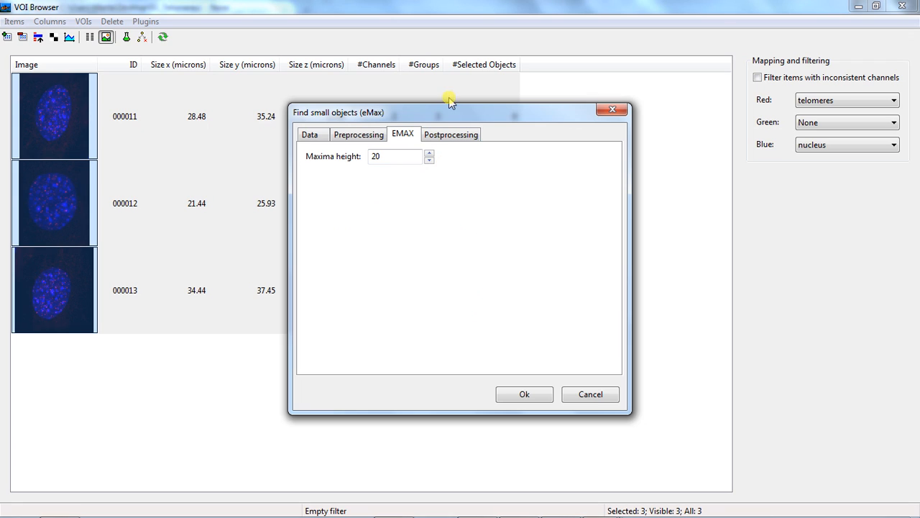
left_click(456, 135)
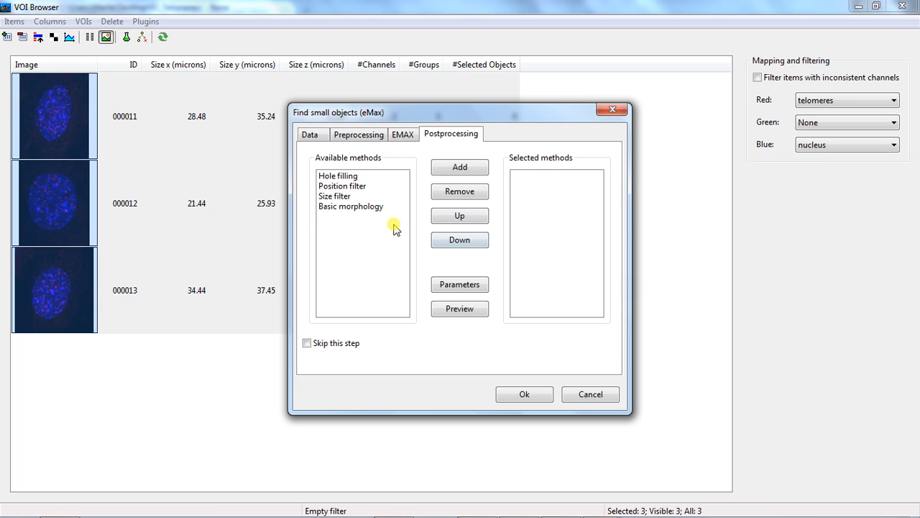
left_click(340, 196)
left_click(460, 168)
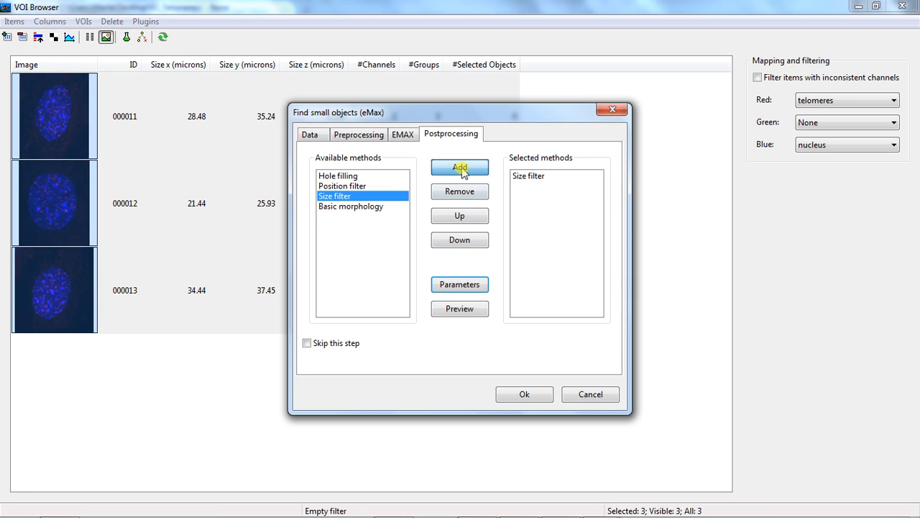
Set the Size filter's maximal volume to 400 and run the eMax segmentation of the telomeres
left_click(534, 177)
left_click(474, 286)
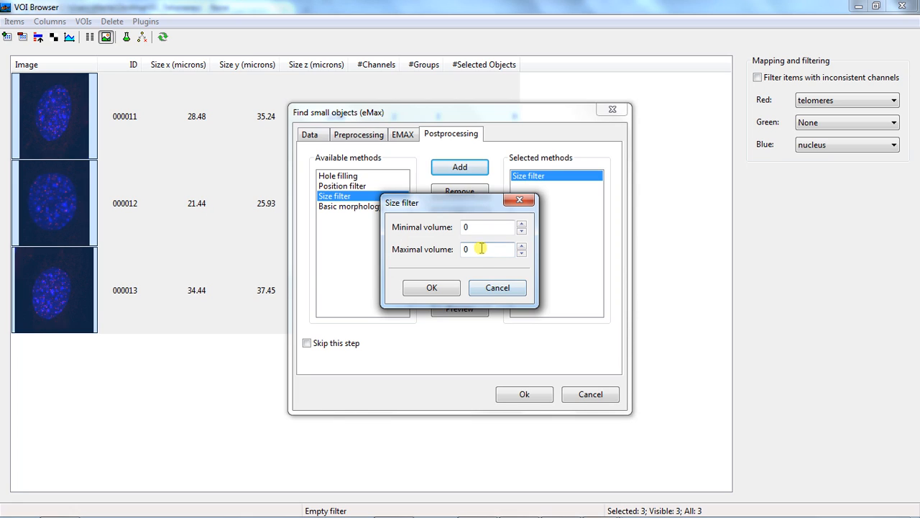
double_click(483, 249)
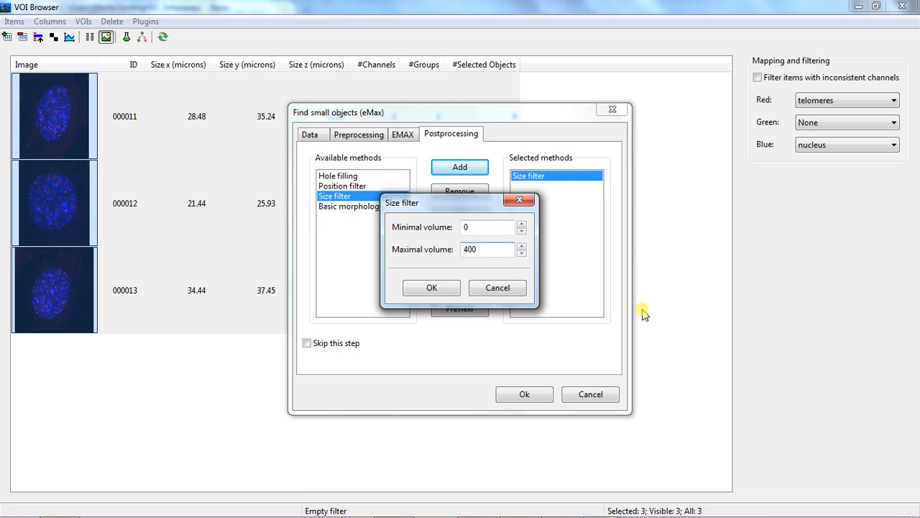
left_click(433, 288)
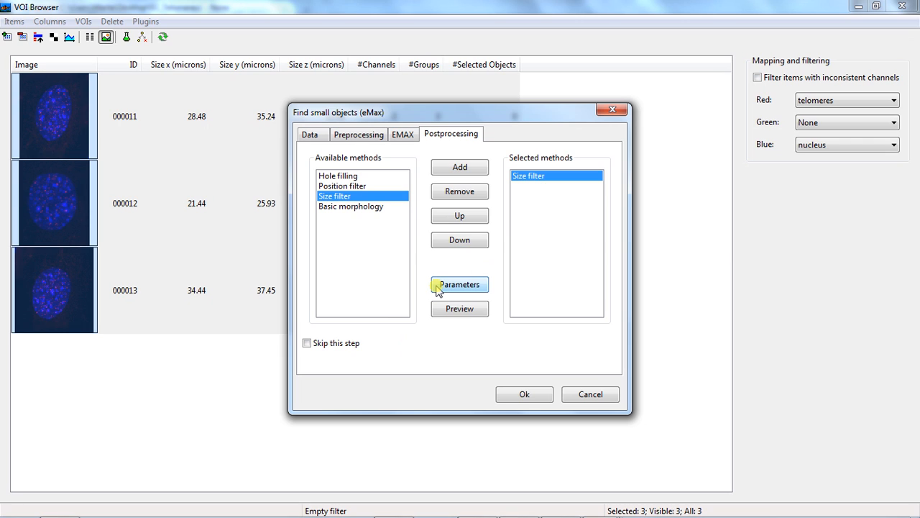
left_click(525, 396)
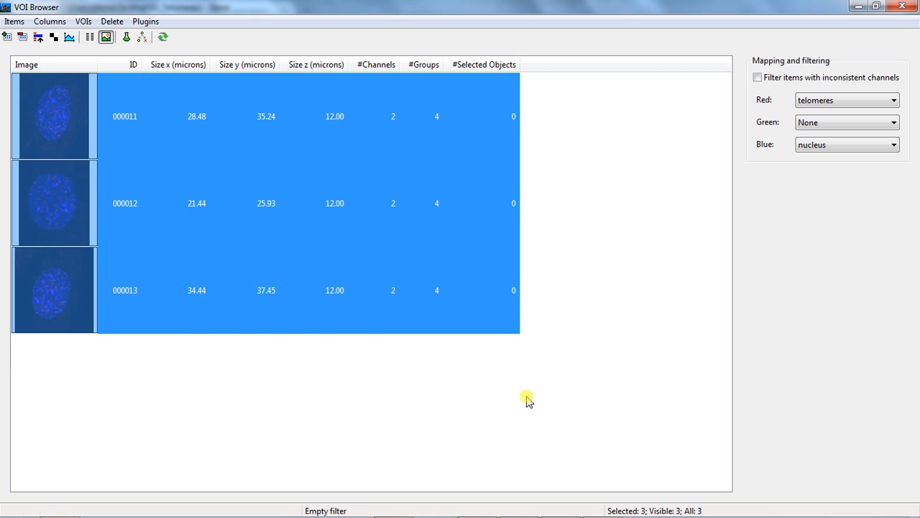
View VOI 000011 with the Telomeres_new group overlaid to inspect the segmented telomeres, and close the viewer
left_click(83, 21)
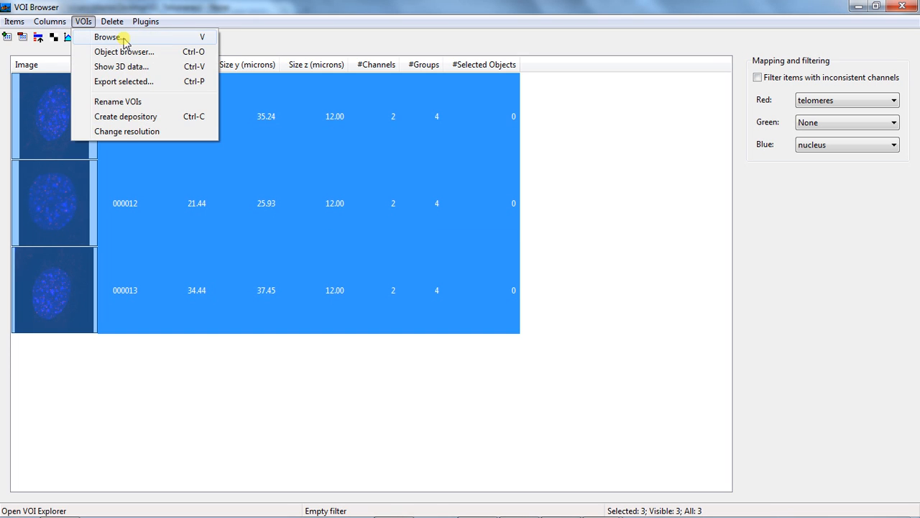
left_click(123, 38)
left_click(424, 84)
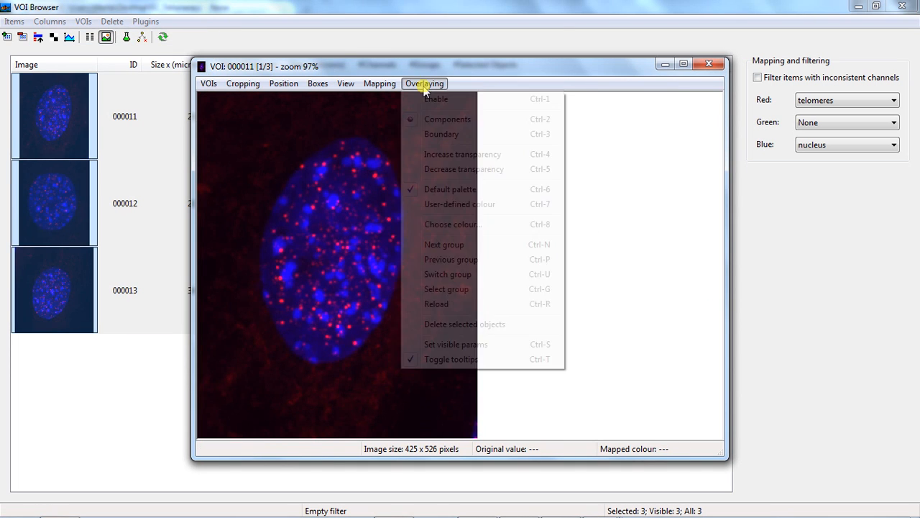
left_click(464, 290)
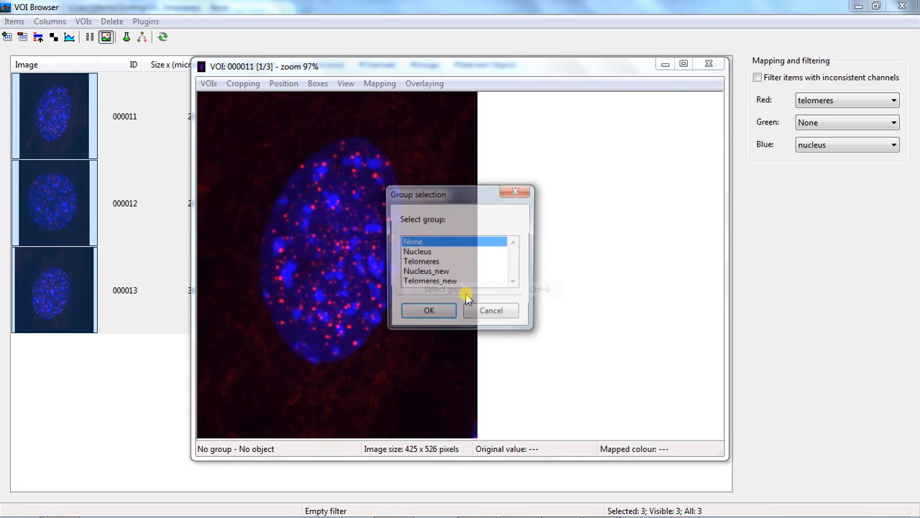
left_click(442, 281)
left_click(438, 310)
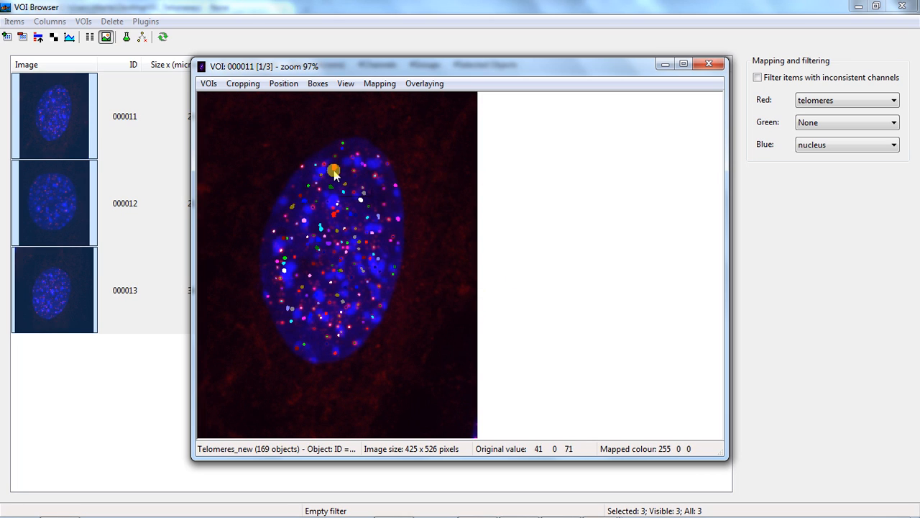
mouse_move(334, 173)
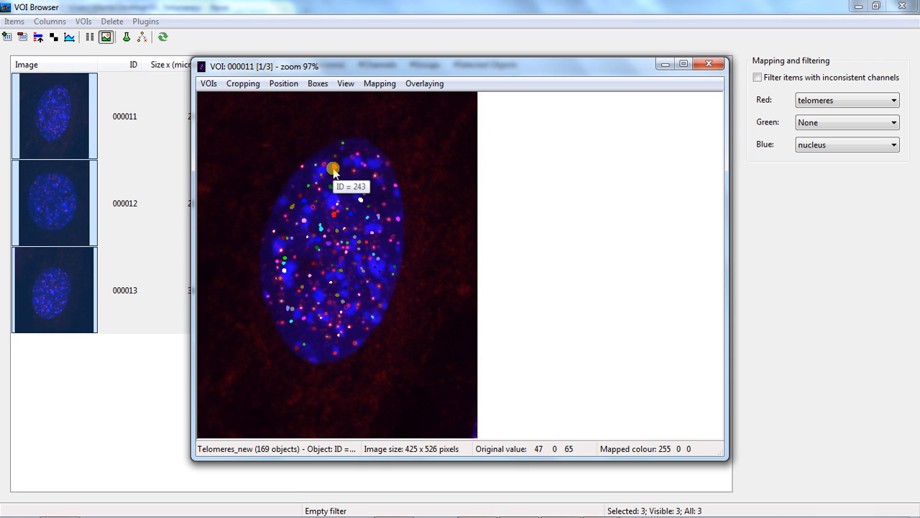
left_click(714, 65)
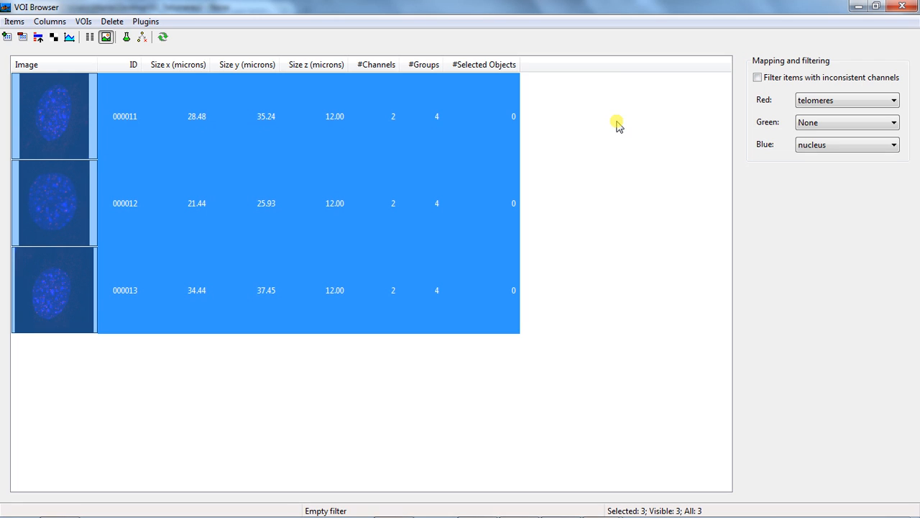
Start the Measurement statistics plugin on VOIs 000011, 000012 and 000013 with only the Nucleus_new and Telomeres_new groups selected
left_click(145, 20)
mouse_move(176, 127)
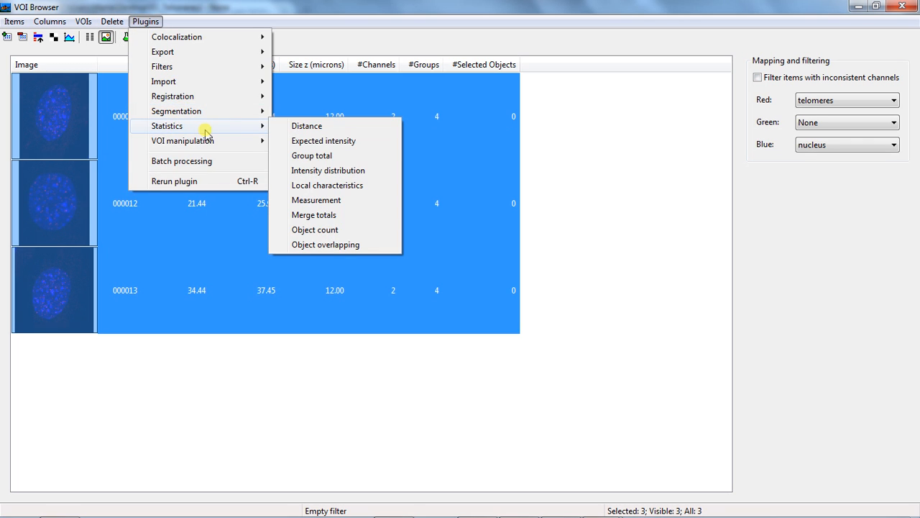
left_click(318, 200)
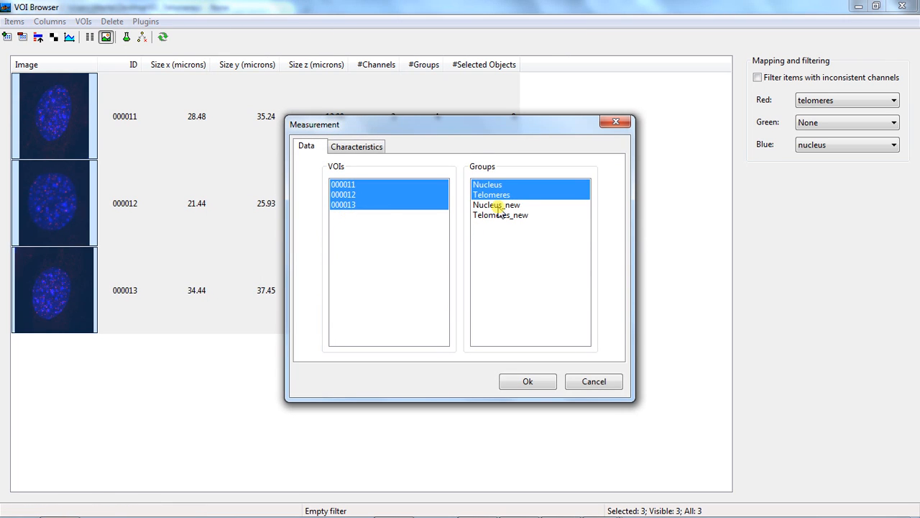
left_click_drag(496, 205, 497, 216)
Set the units of the Volume characteristic to Microns in the measurement
left_click(352, 147)
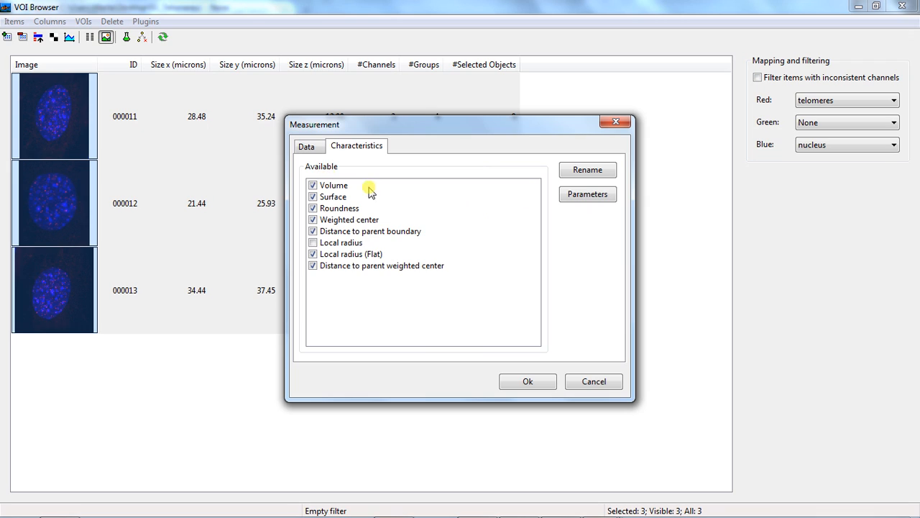
left_click(337, 187)
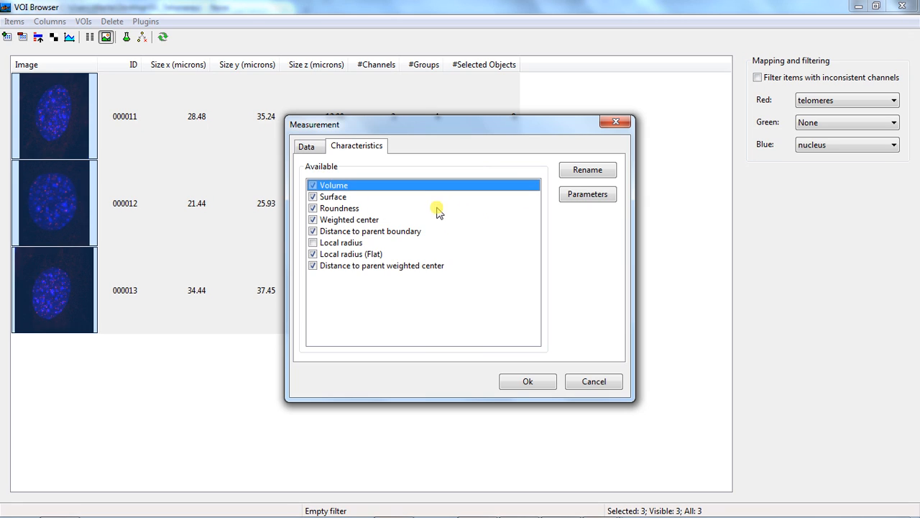
left_click(582, 194)
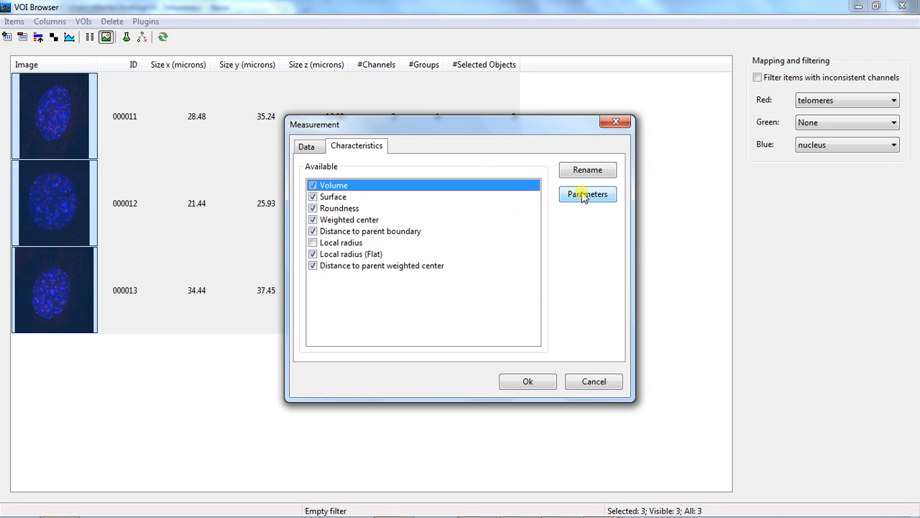
left_click(535, 246)
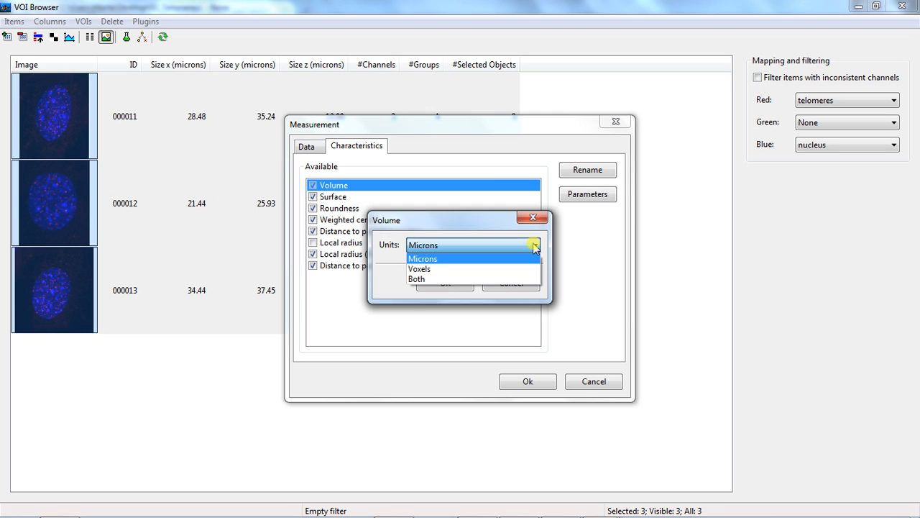
left_click(431, 259)
left_click(445, 283)
Check the parameters of the Surface and Roundness characteristics and accept them as they are
left_click(337, 197)
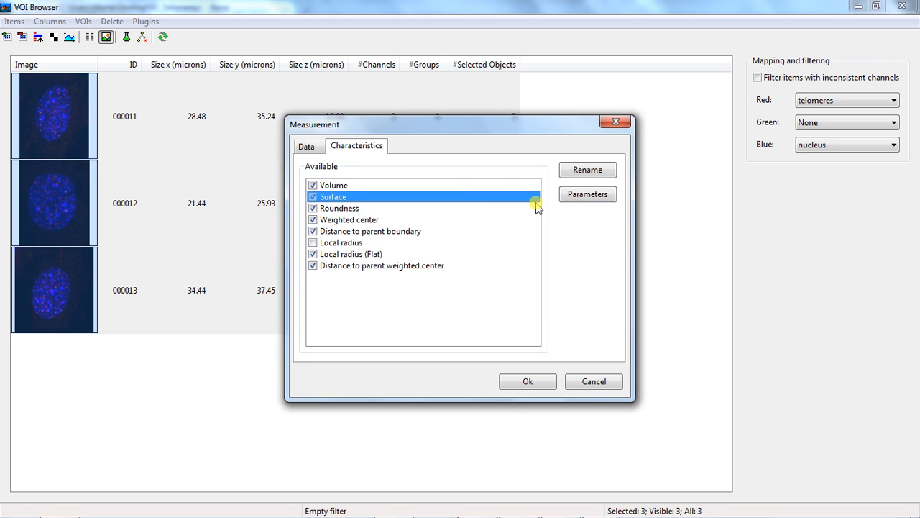
left_click(590, 194)
left_click(544, 273)
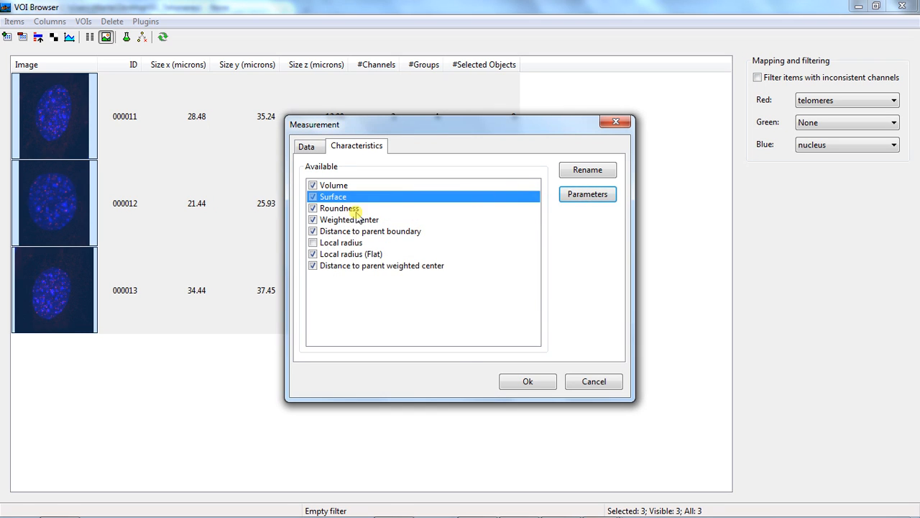
left_click(365, 208)
left_click(606, 197)
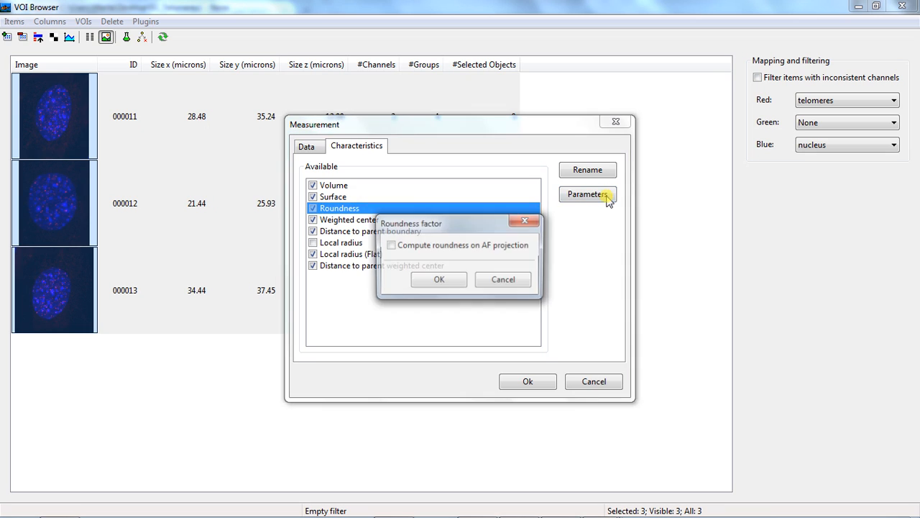
left_click(440, 278)
Check the parameters of the Weighted center and Distance to parent boundary characteristics and accept them as they are
left_click(352, 219)
left_click(565, 202)
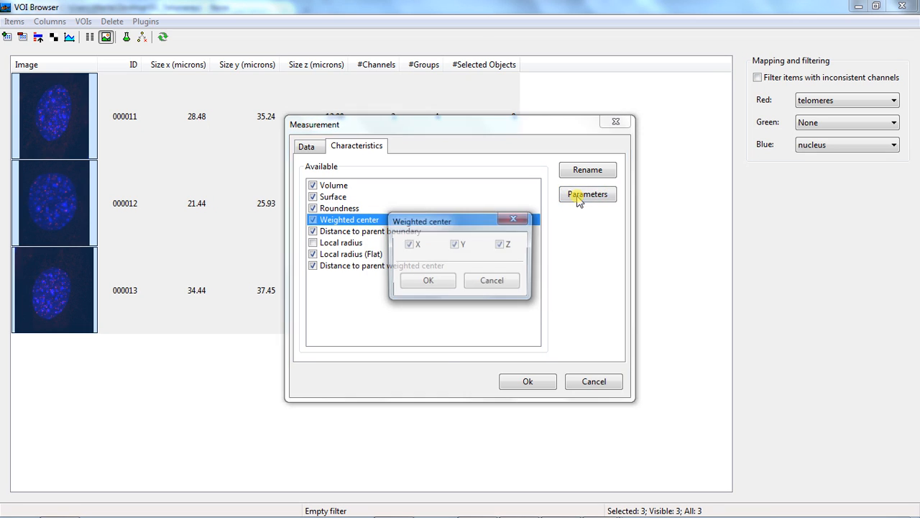
left_click(427, 280)
left_click(346, 232)
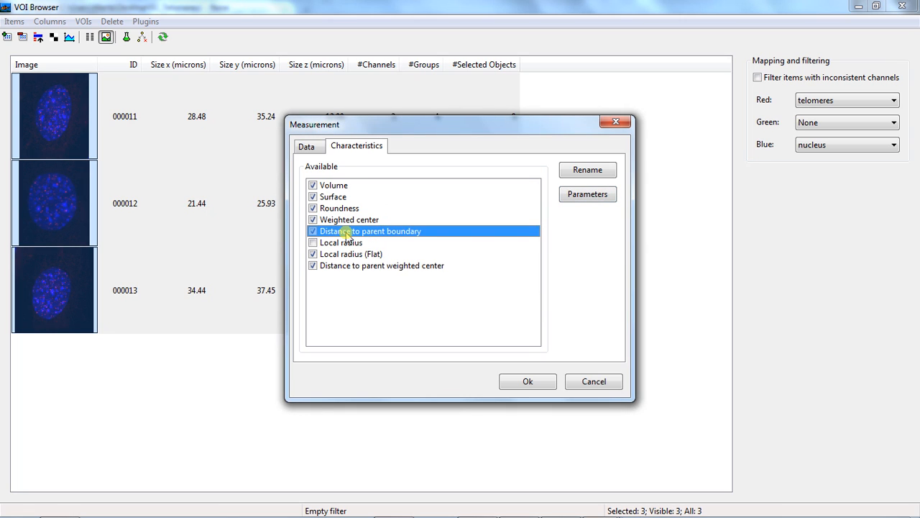
left_click(581, 198)
left_click(442, 282)
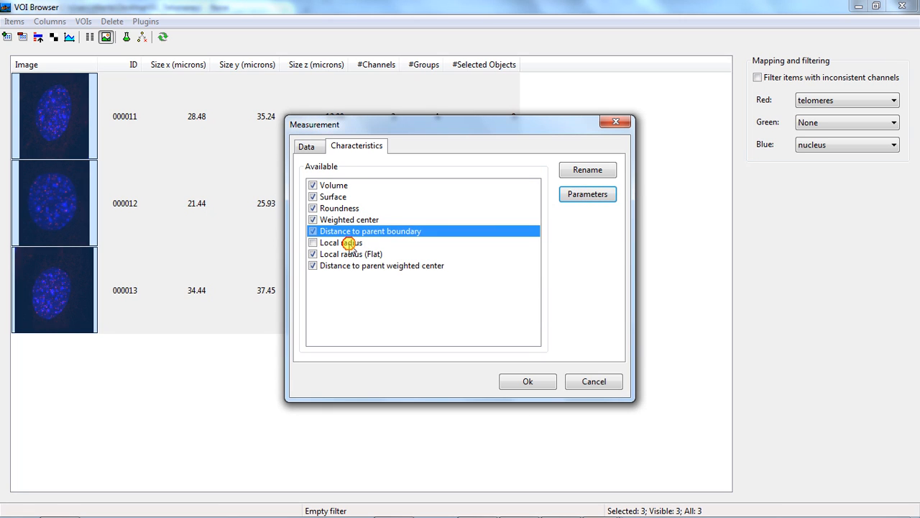
Compare the Local radius and Local radius (Flat) characteristics and check the parameters of both
left_click(350, 243)
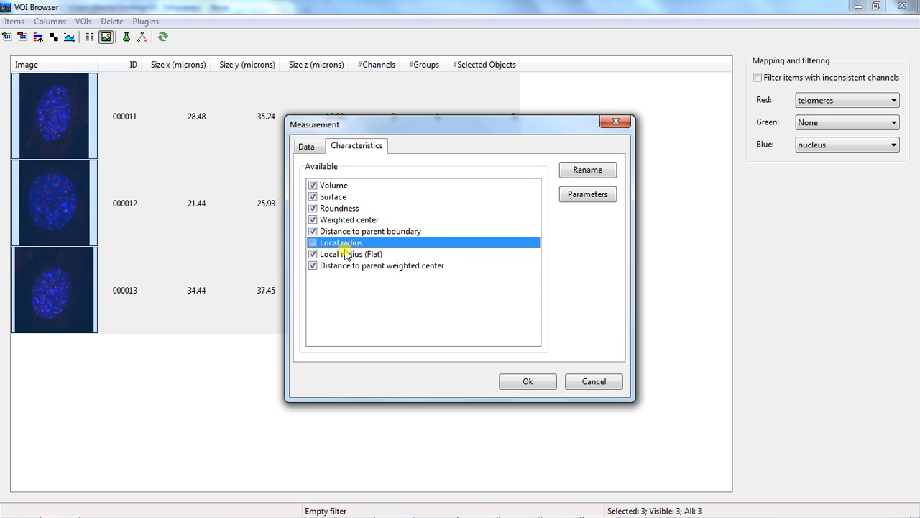
left_click(344, 256)
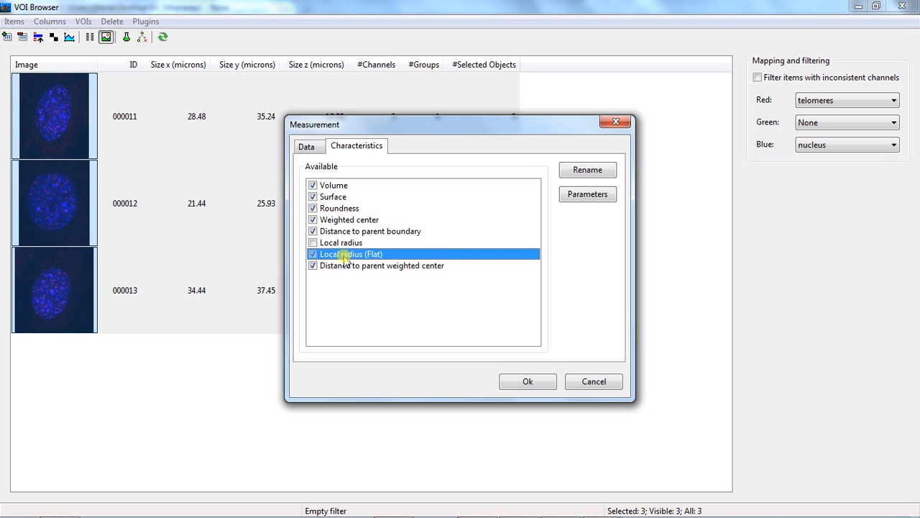
left_click(345, 244)
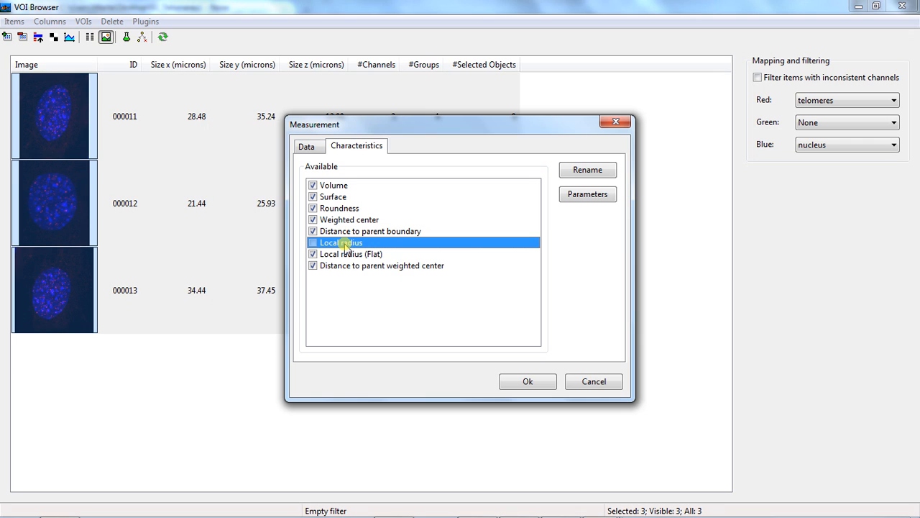
left_click(579, 195)
left_click(440, 281)
left_click(352, 257)
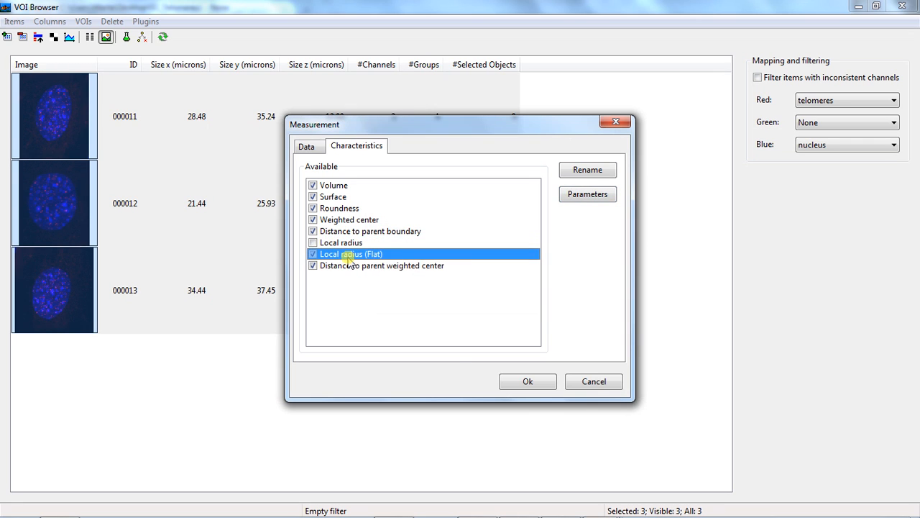
left_click(573, 194)
left_click(438, 281)
Check the Distance to parent weighted center characteristic for parameters and run the measurement
left_click(360, 265)
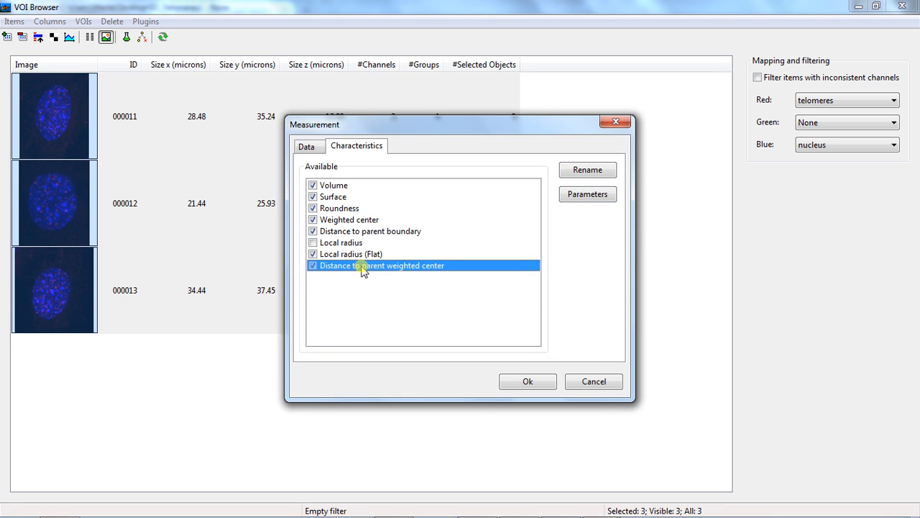
left_click(612, 203)
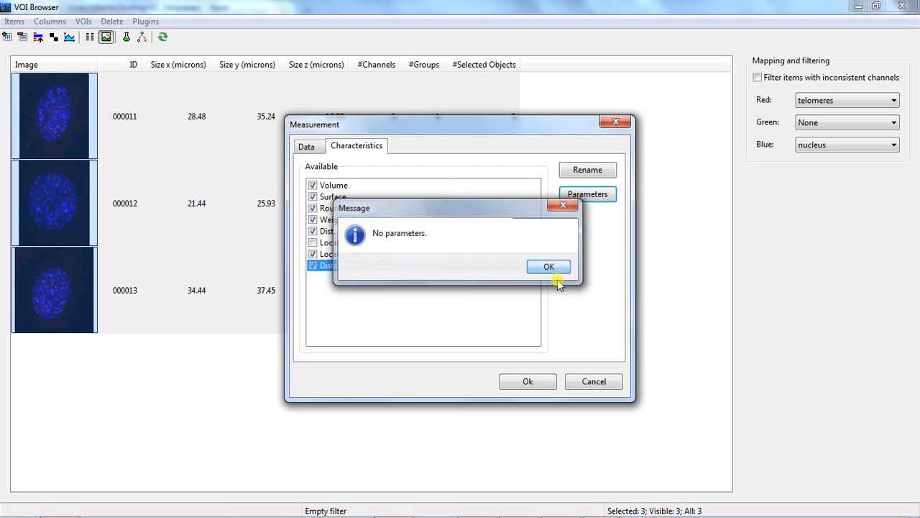
left_click(550, 268)
left_click(549, 383)
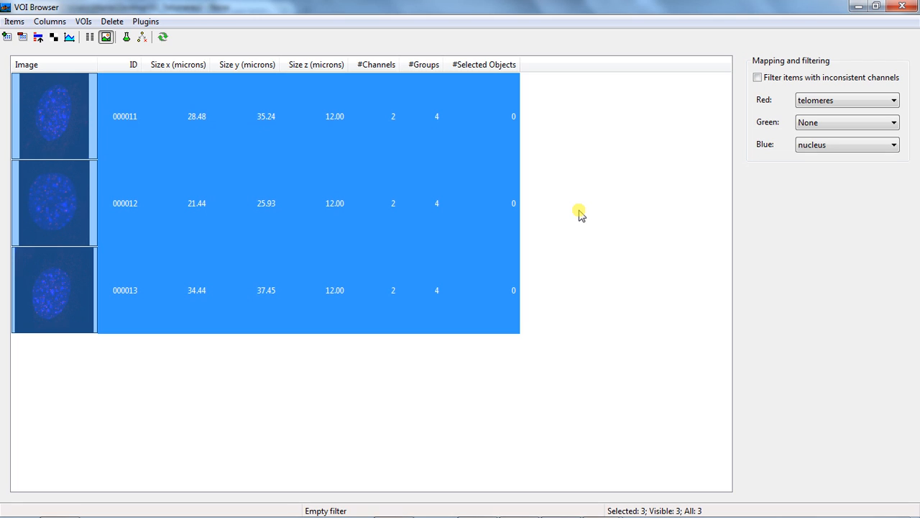
Open the Object browser for the Nucleus_new and Telomeres_new groups only
left_click(84, 21)
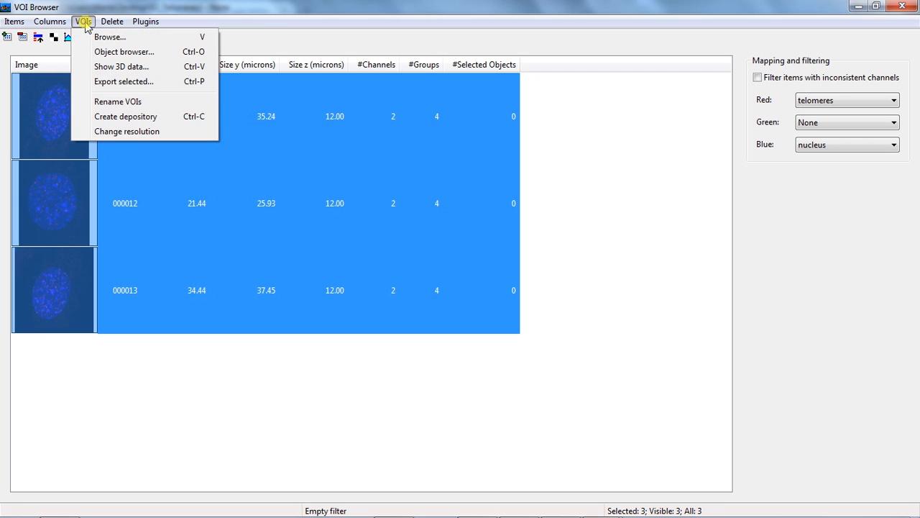
left_click(115, 52)
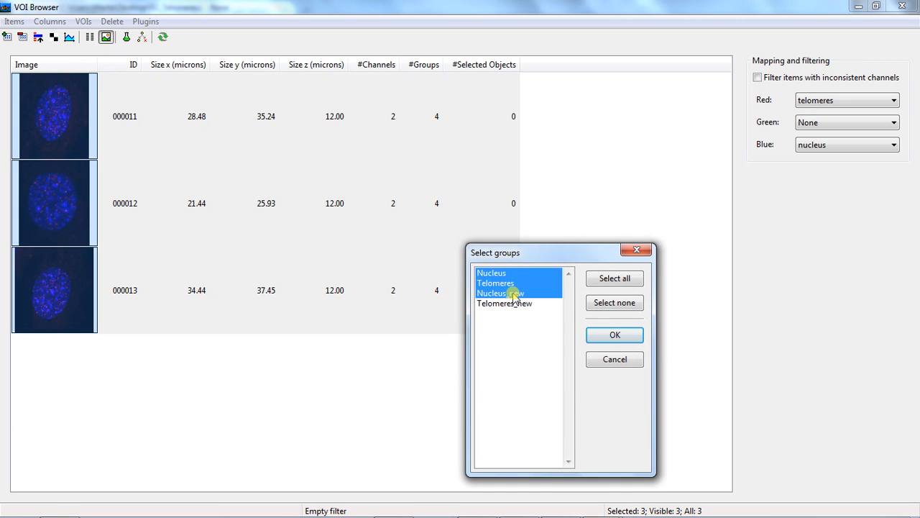
left_click_drag(512, 292, 514, 302)
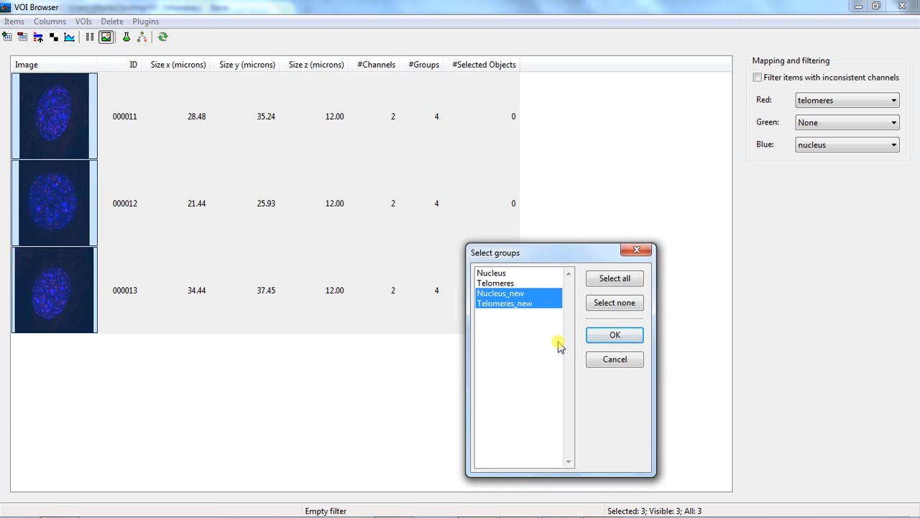
left_click(619, 337)
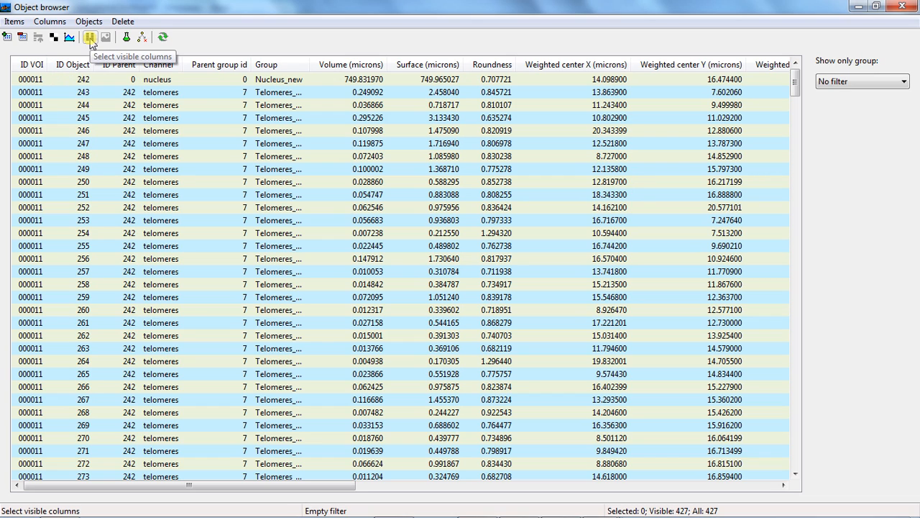
Hide the Parent group id column in the object table's visible column settings
left_click(90, 42)
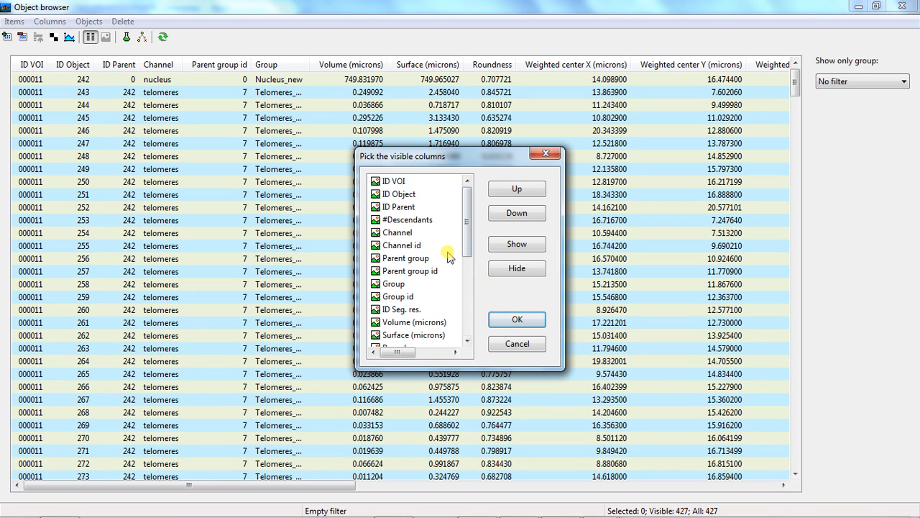
left_click(417, 271)
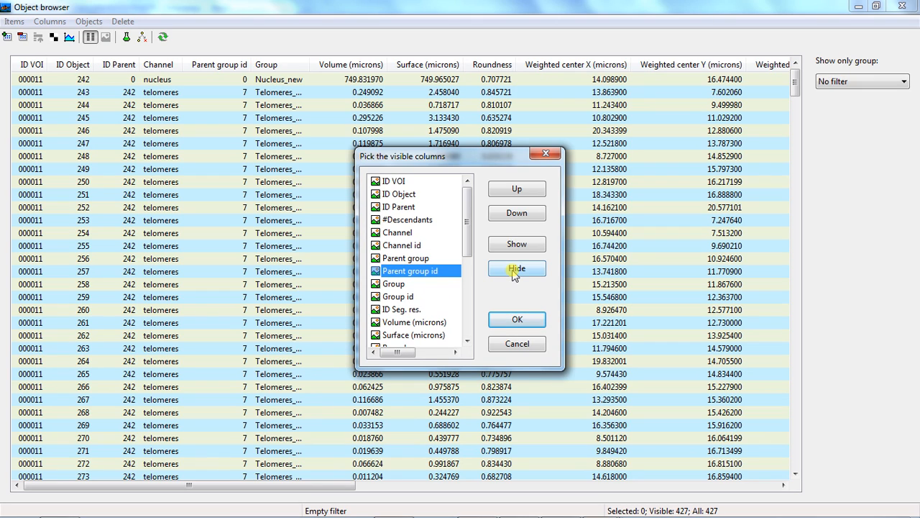
left_click(515, 275)
left_click(517, 245)
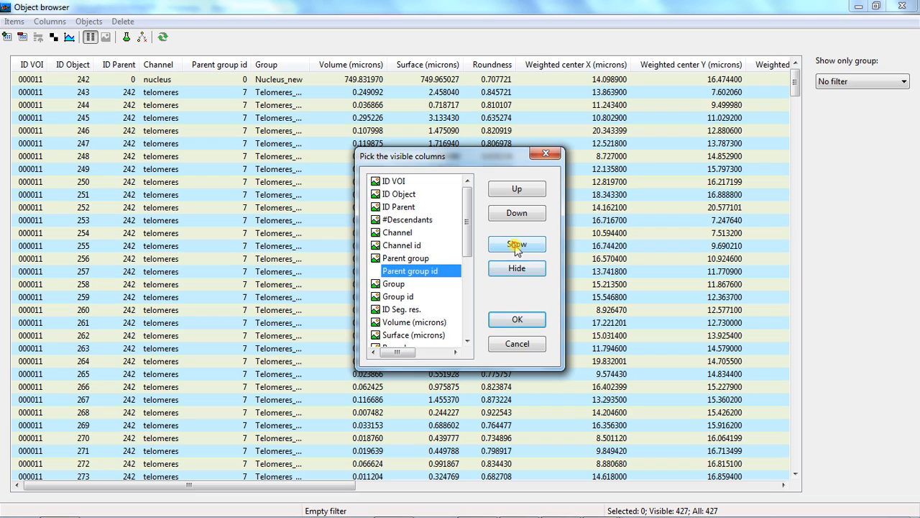
left_click(517, 270)
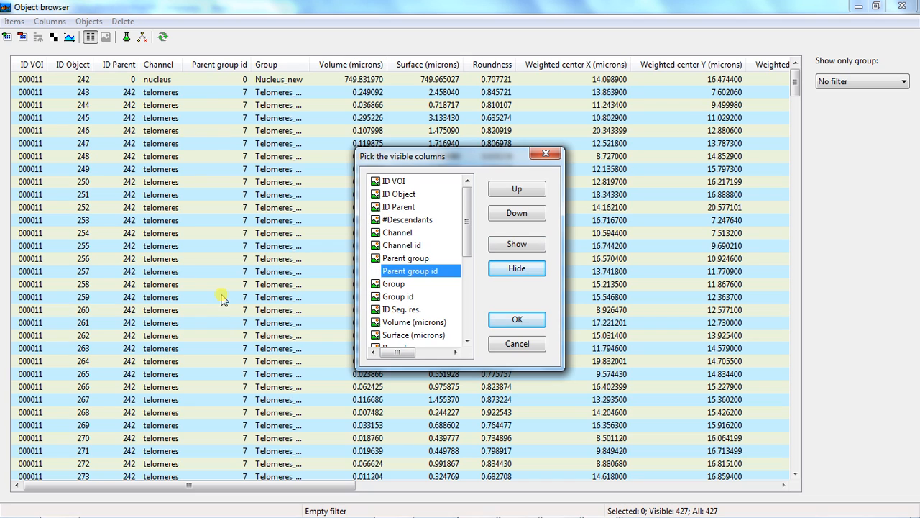
Move the #Descendants column to the first place in the column order
left_click(414, 219)
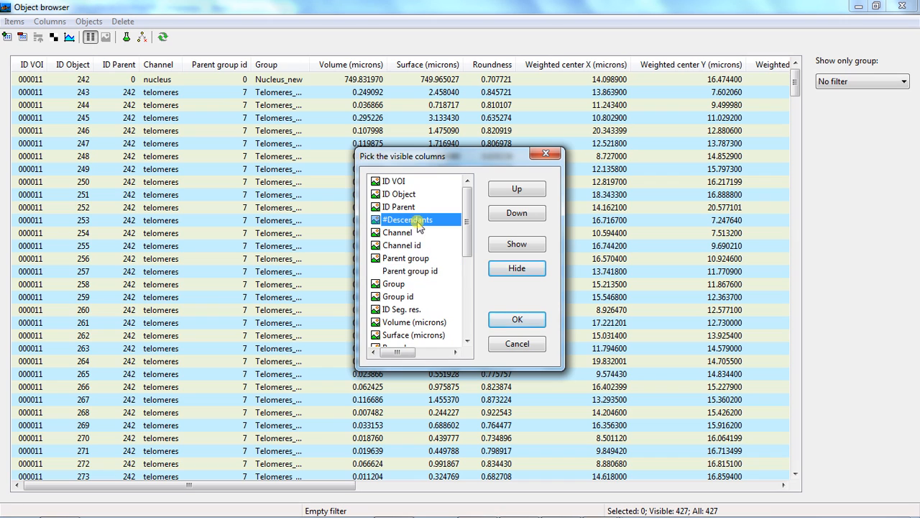
left_click(516, 188)
left_click(516, 189)
left_click(517, 188)
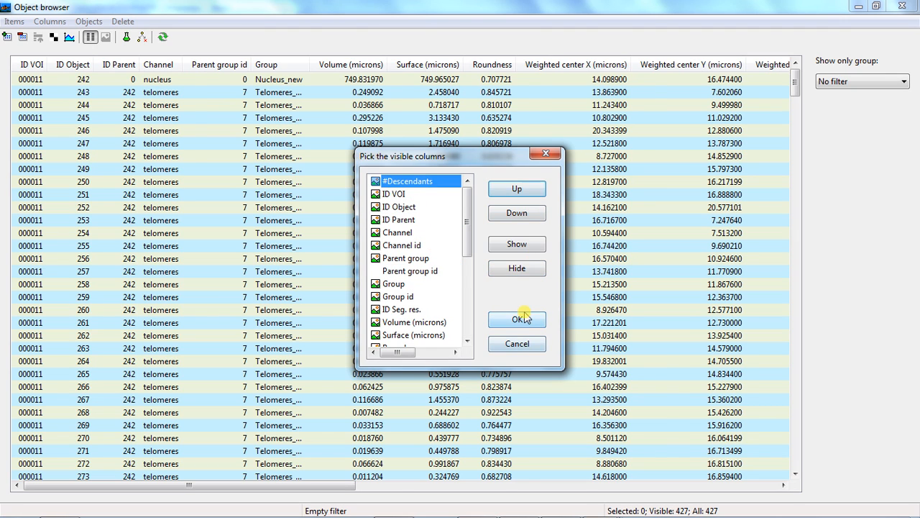
Apply the visible column settings and sort the object table by Group
left_click(521, 318)
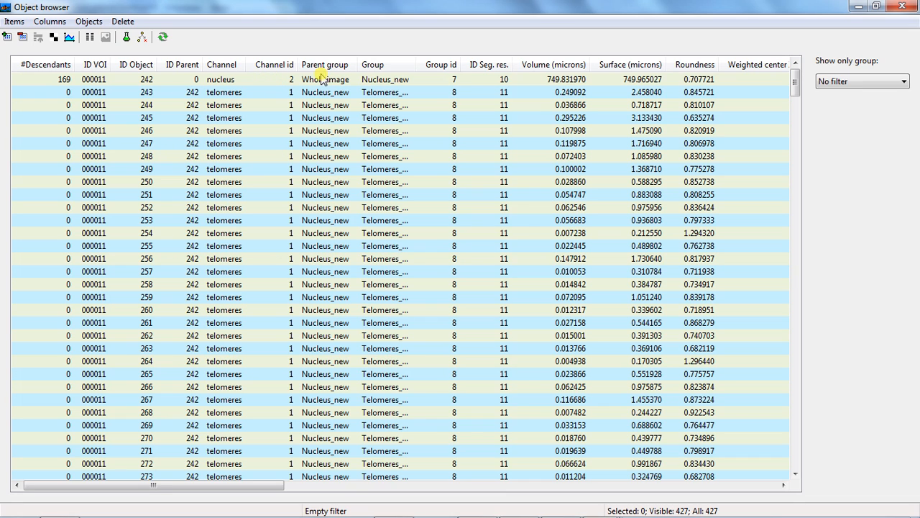
left_click(375, 64)
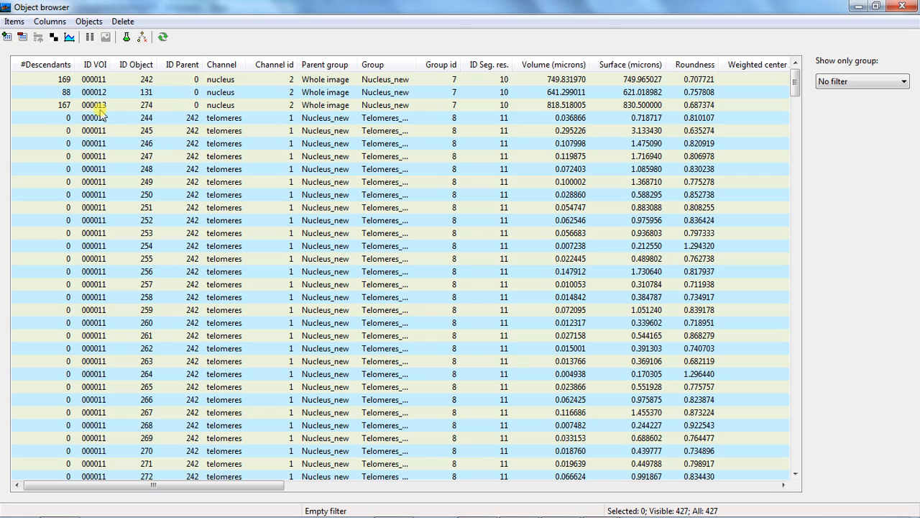
Select all objects in the table and export them to a TXT file named output in the 02_Telomeres folder
left_click(216, 156)
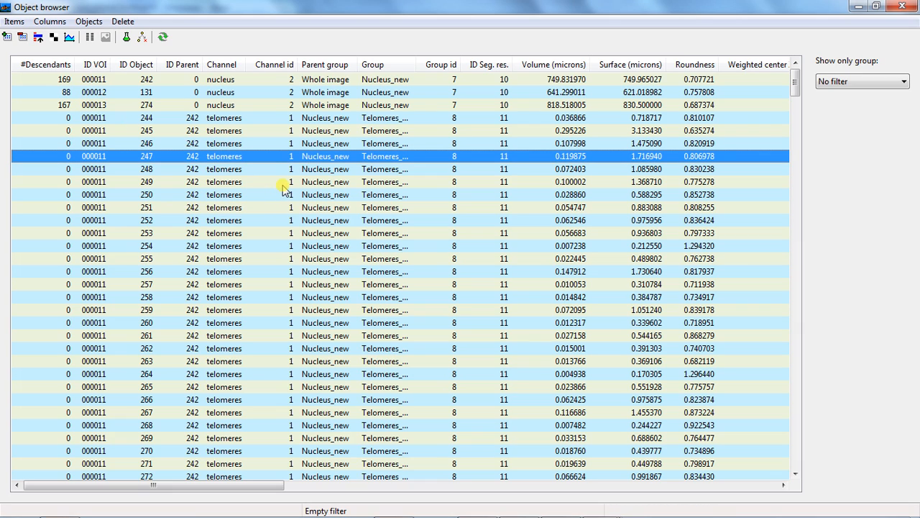
key("ctrl+a")
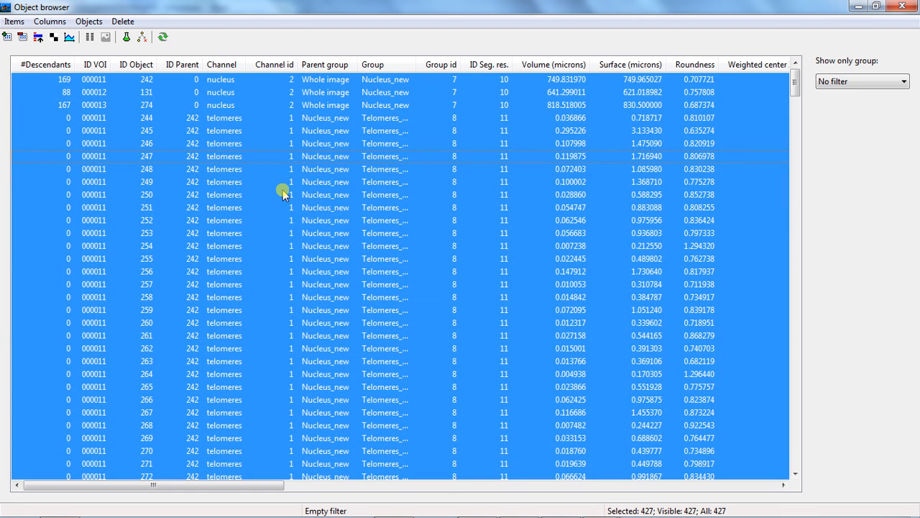
left_click(58, 79)
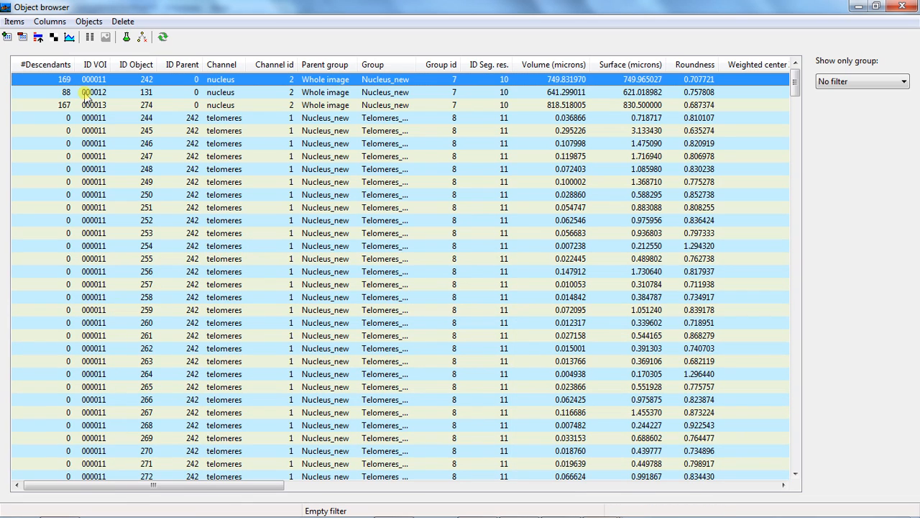
key("ctrl+a")
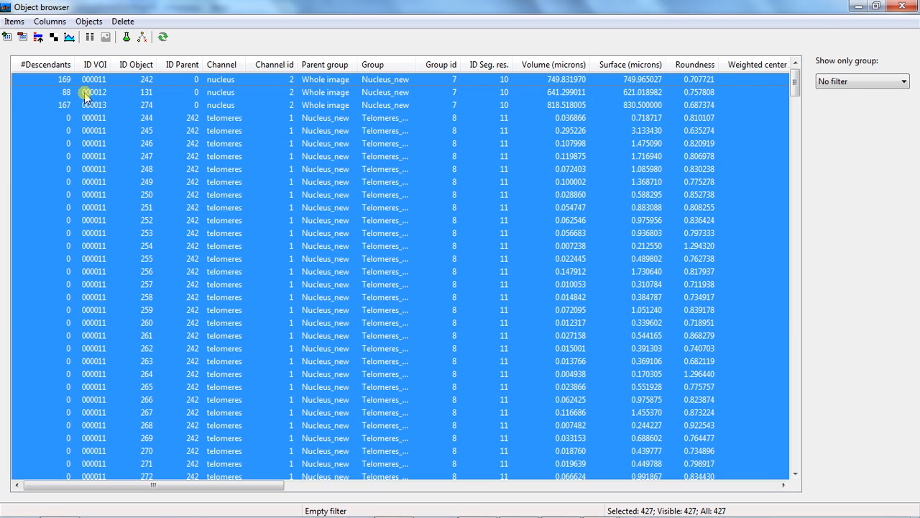
left_click(89, 21)
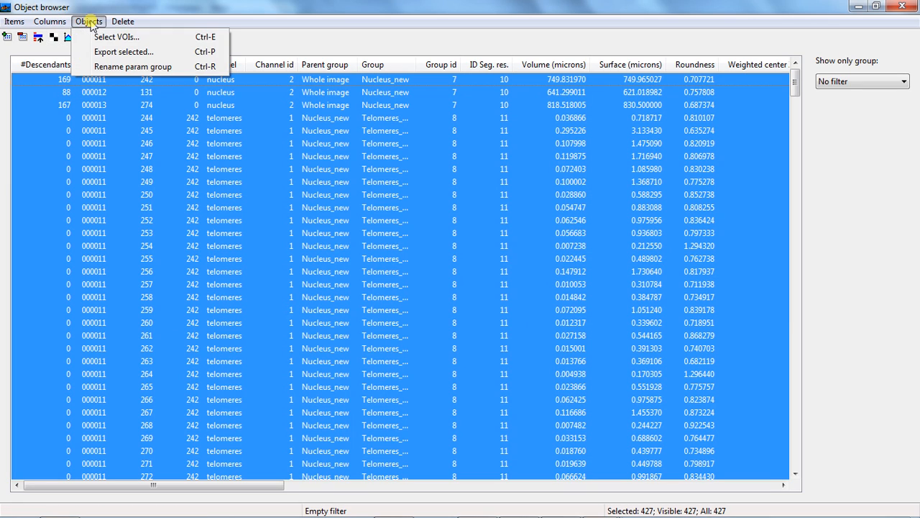
left_click(112, 52)
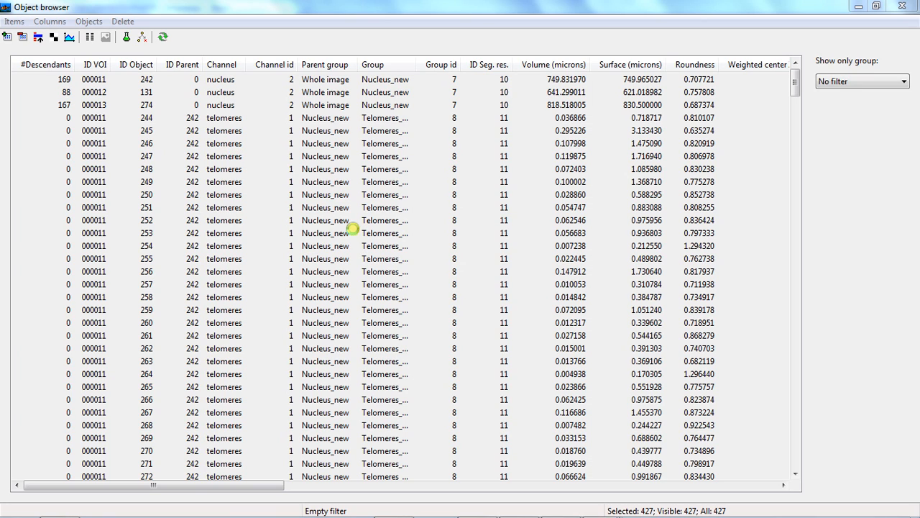
left_click(425, 363)
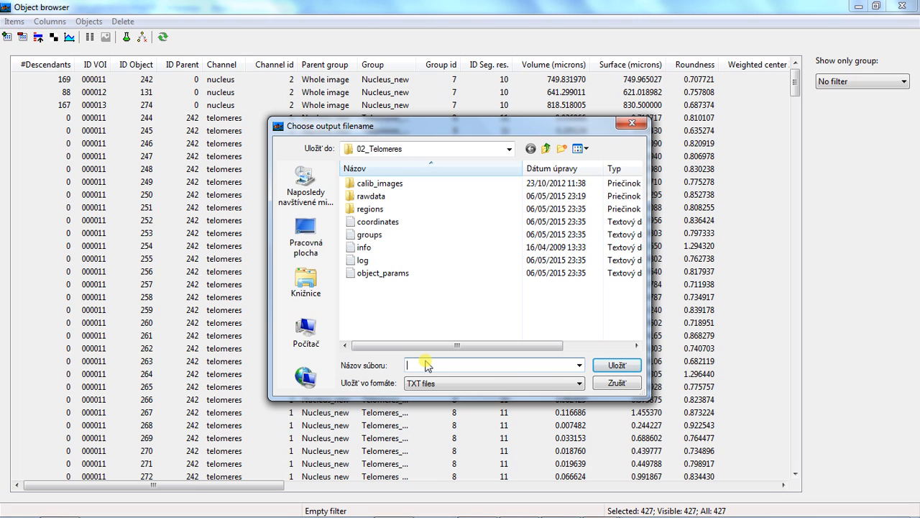
type("output")
left_click(617, 364)
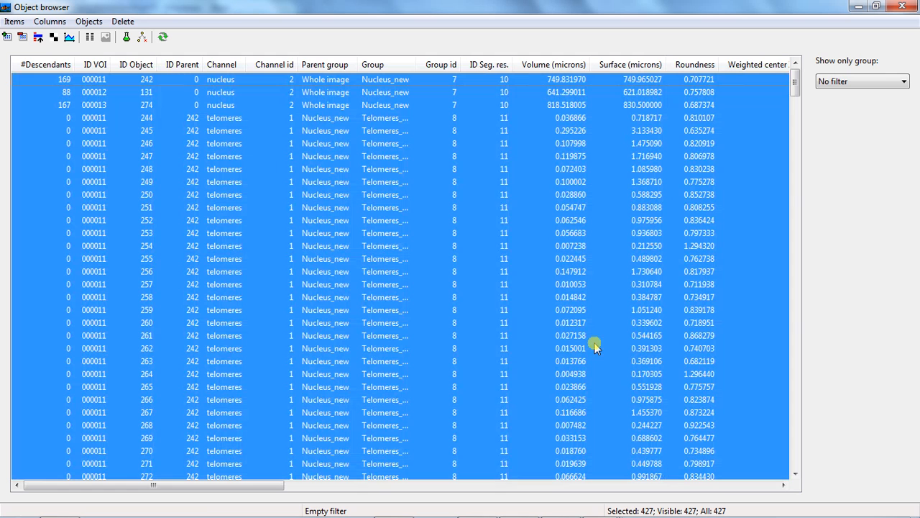